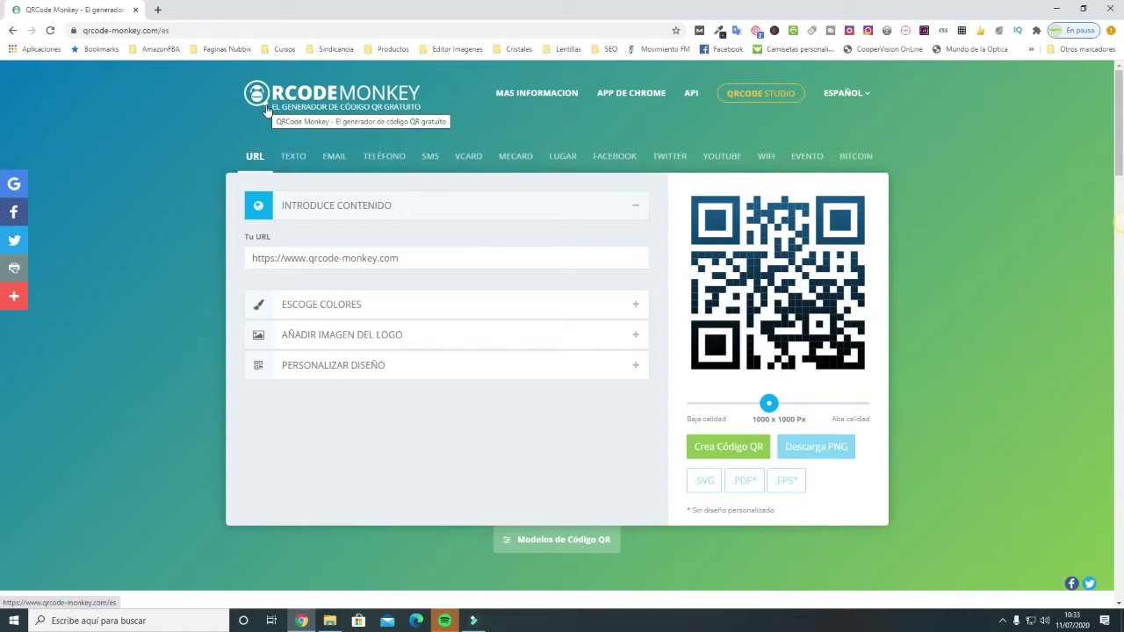
Open optica-momo.es in a new browser tab and go to its Contacto page.
left_click(160, 11)
left_click(218, 31)
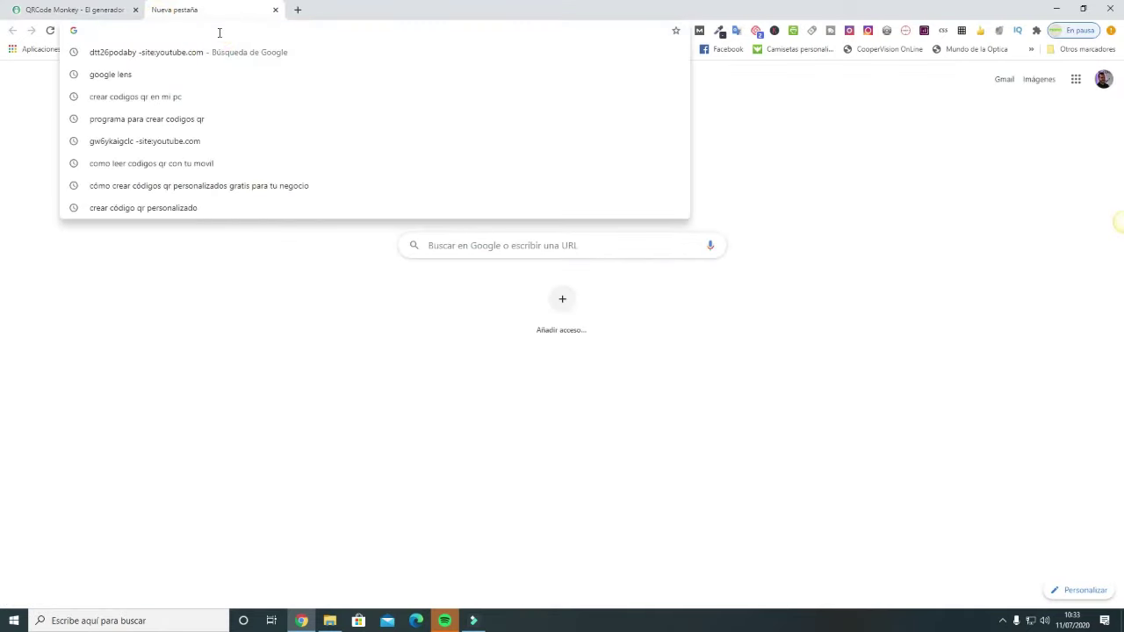
type("optica-")
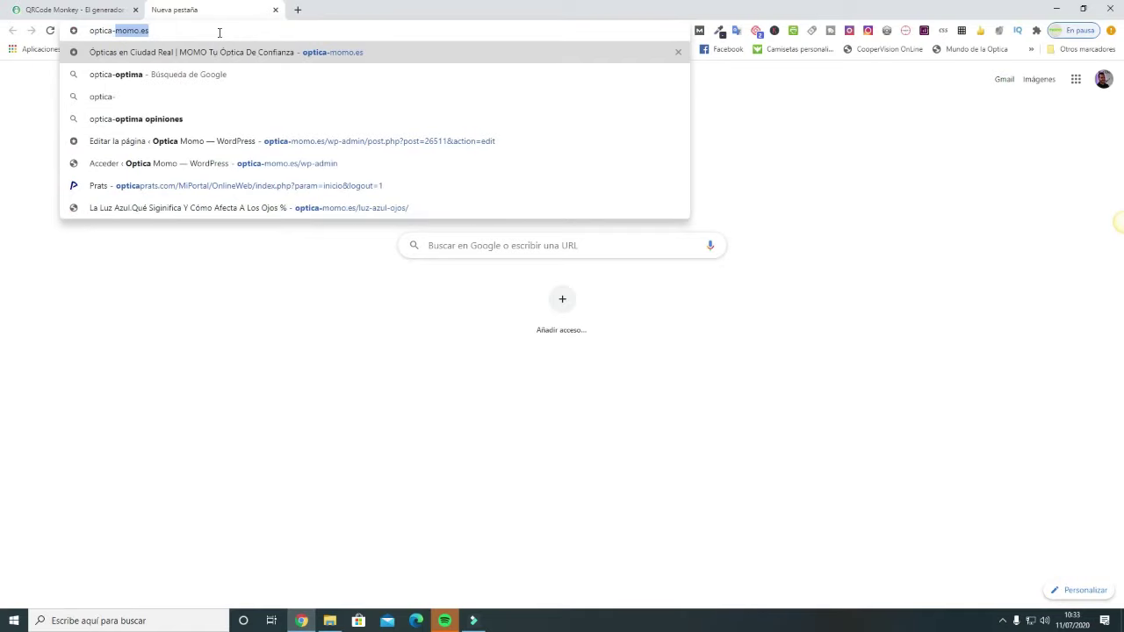
type("momo")
key("Return")
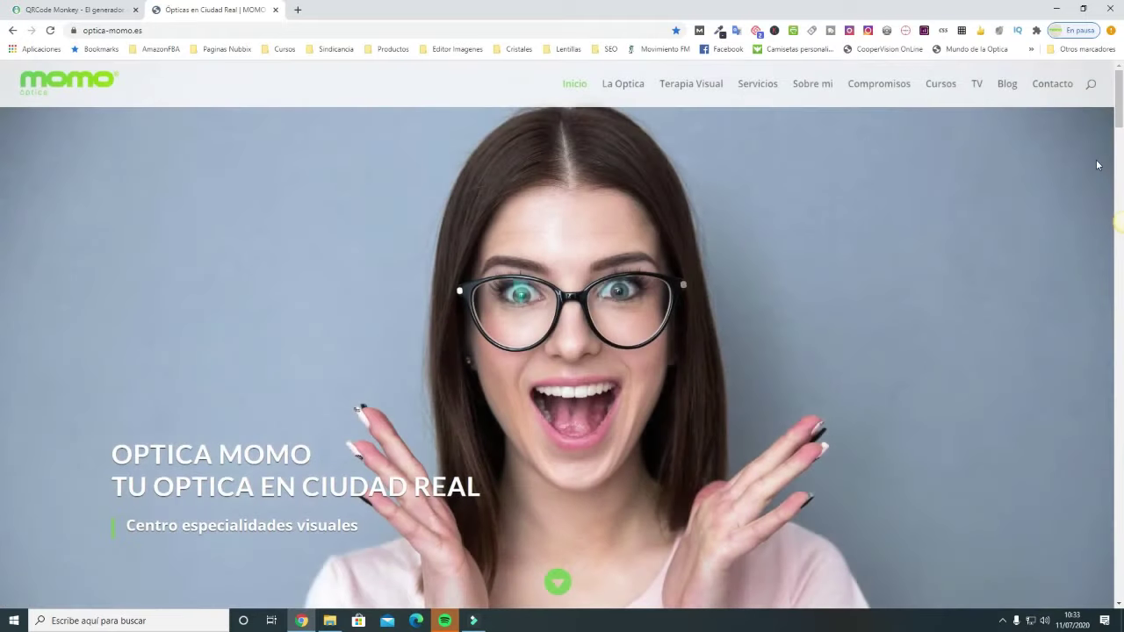
left_click(1053, 88)
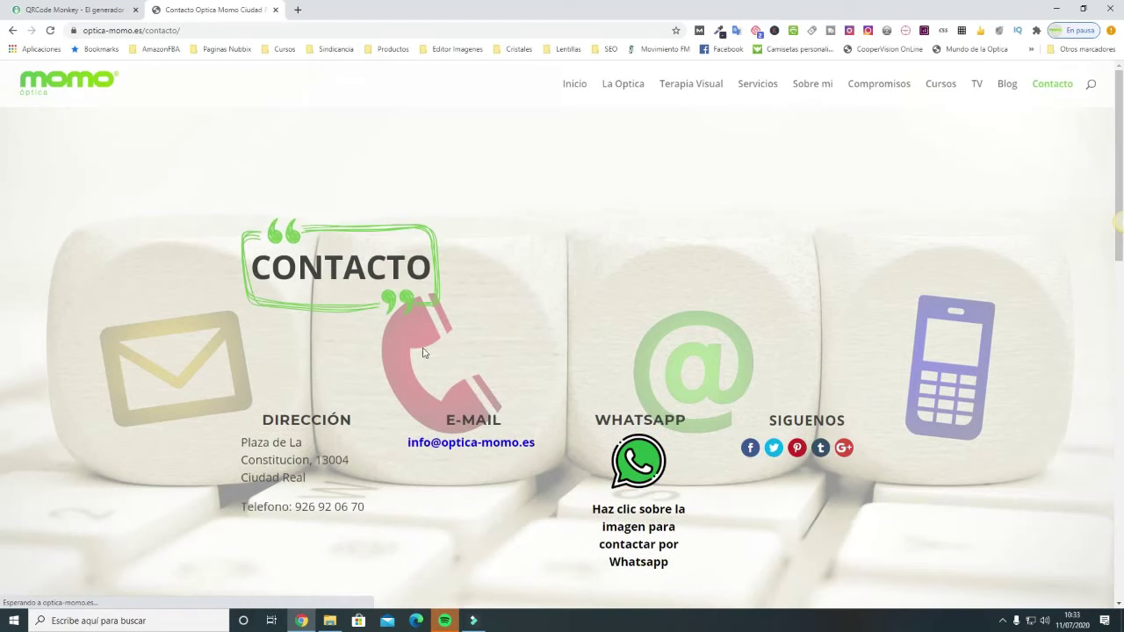
Copy the contact page's address and use it to replace the URL in the QR code content.
left_click(136, 35)
key("ctrl+c")
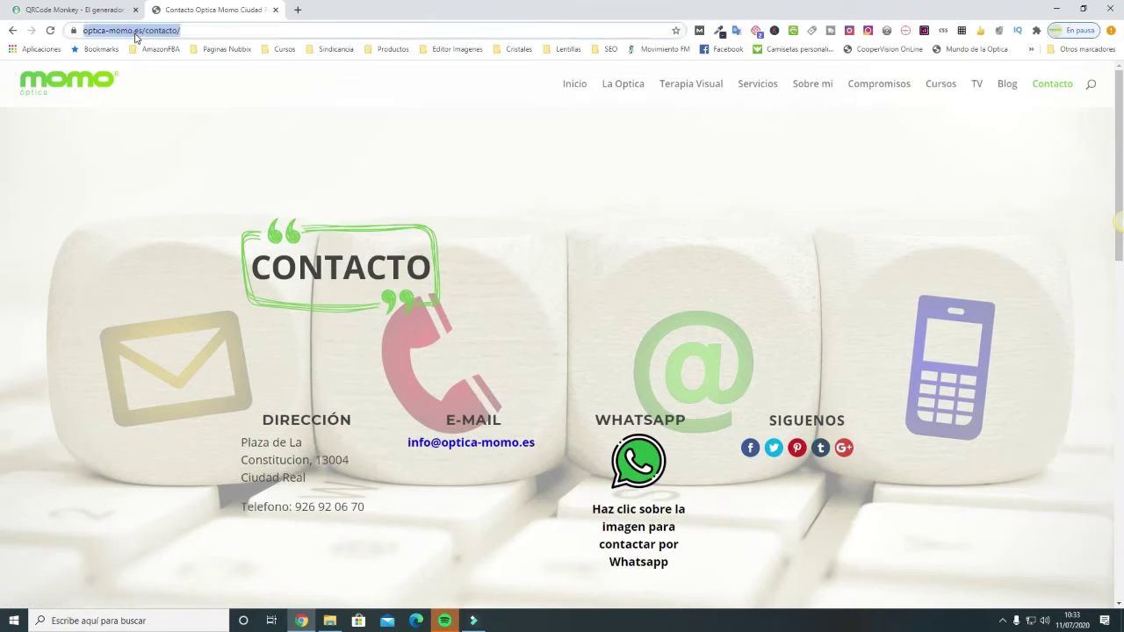
left_click(96, 10)
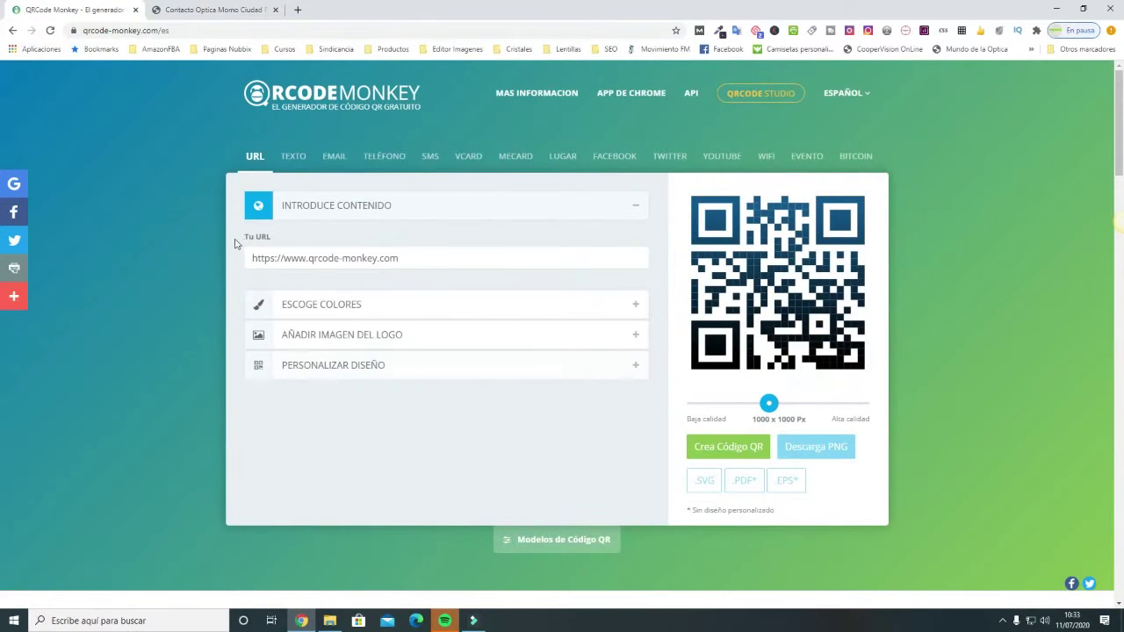
left_click(343, 258)
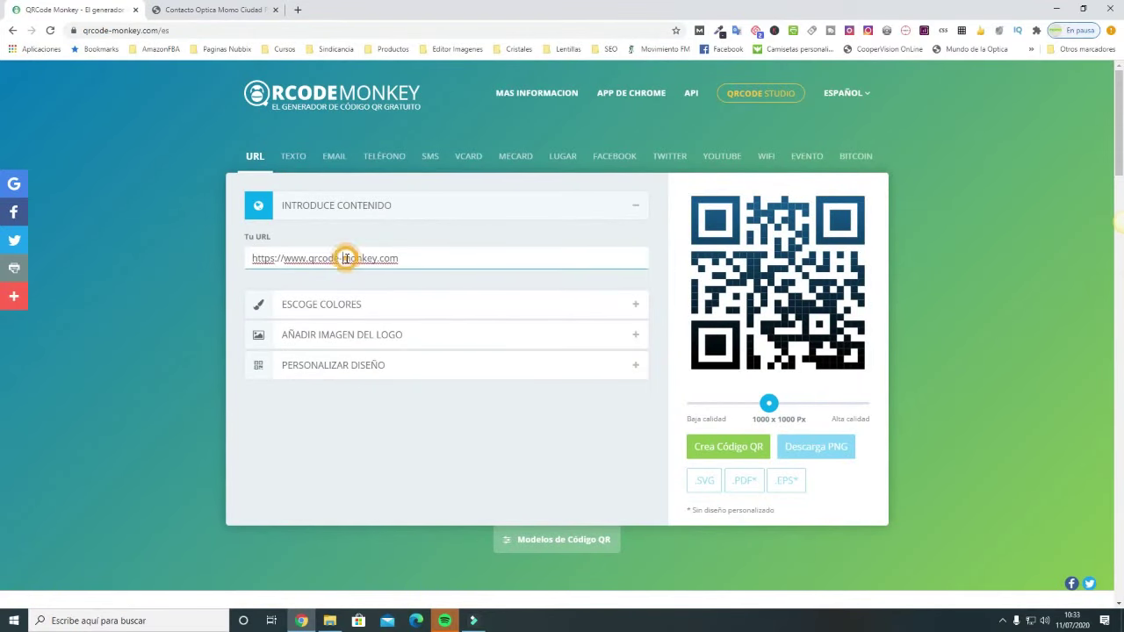
left_click(412, 259)
left_click_drag(413, 259, 241, 254)
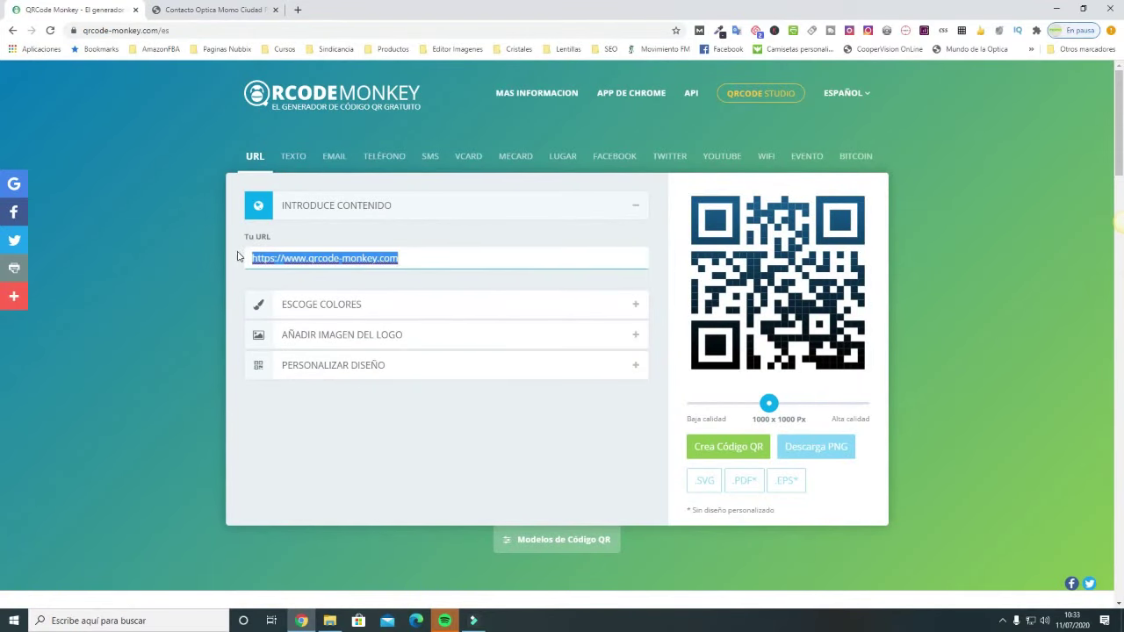
key("ctrl+v")
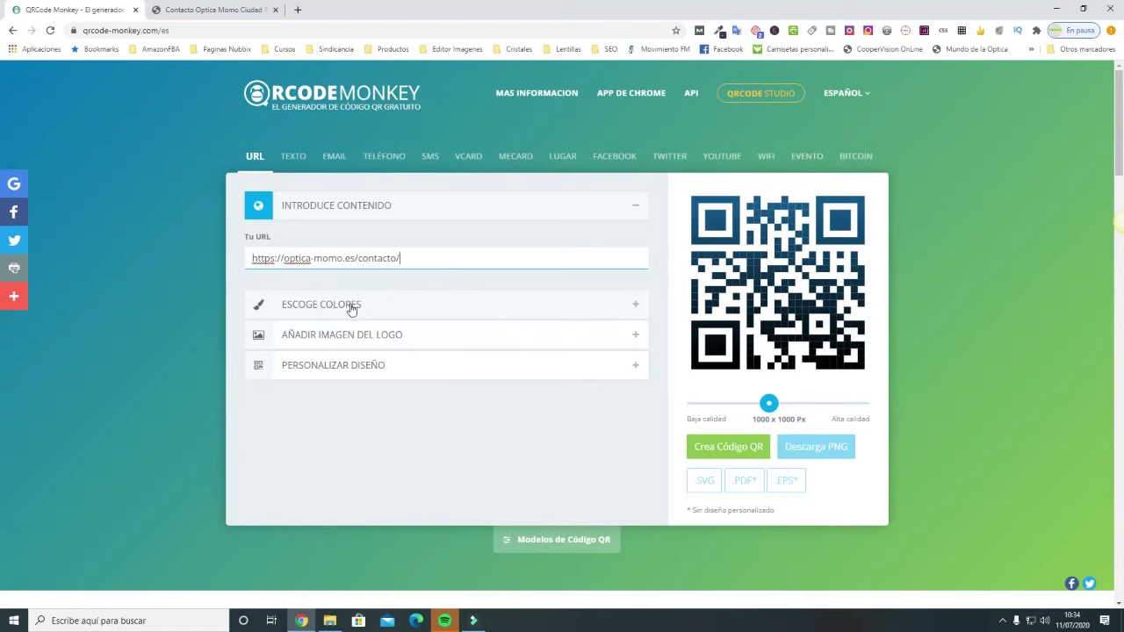
In the QR colour options, enable the custom eye colour and keep the foreground as a single colour.
left_click(638, 310)
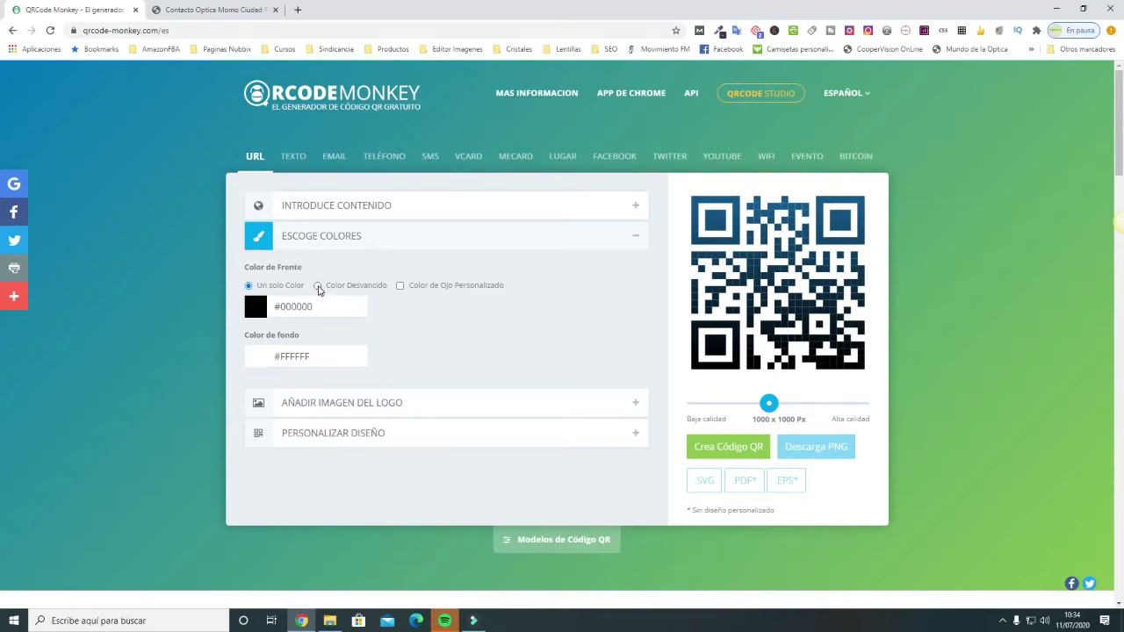
left_click(318, 286)
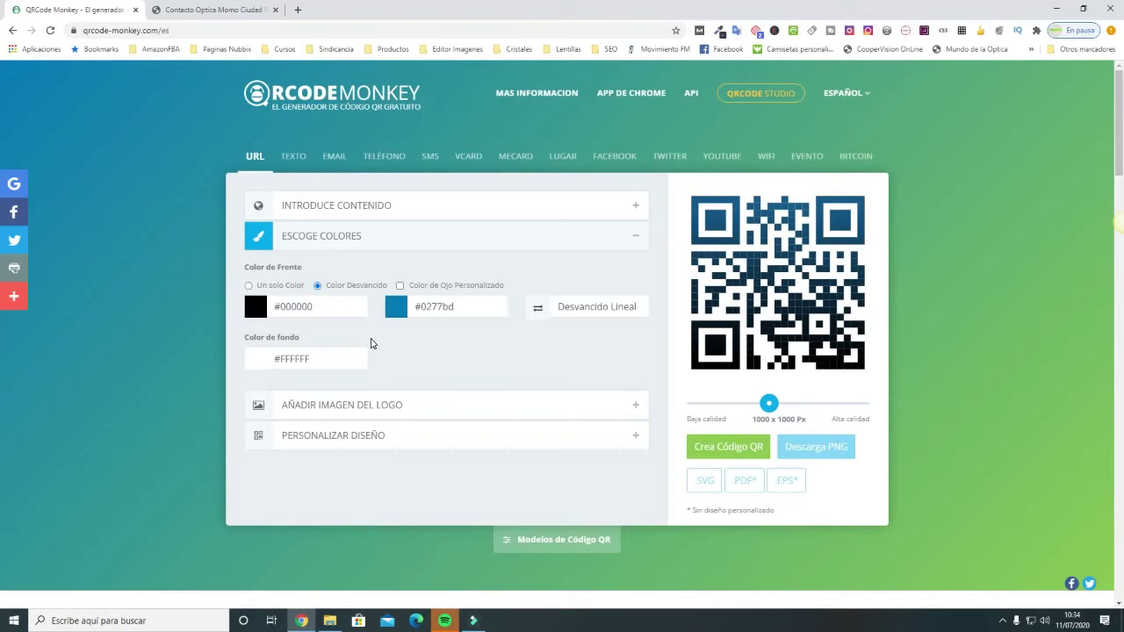
left_click(401, 287)
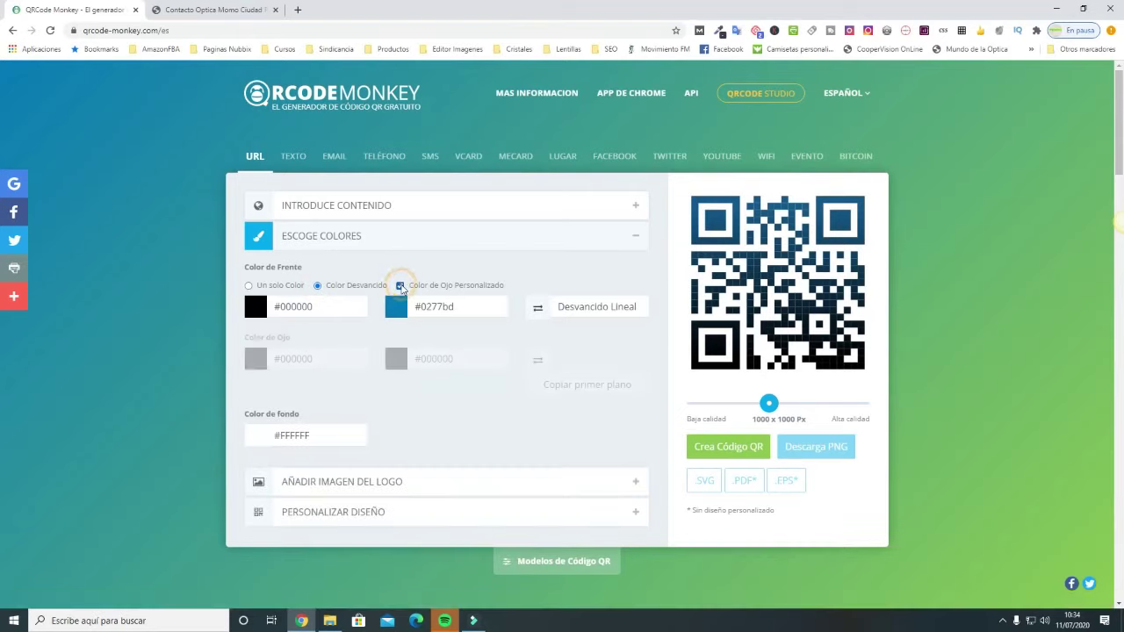
left_click(249, 286)
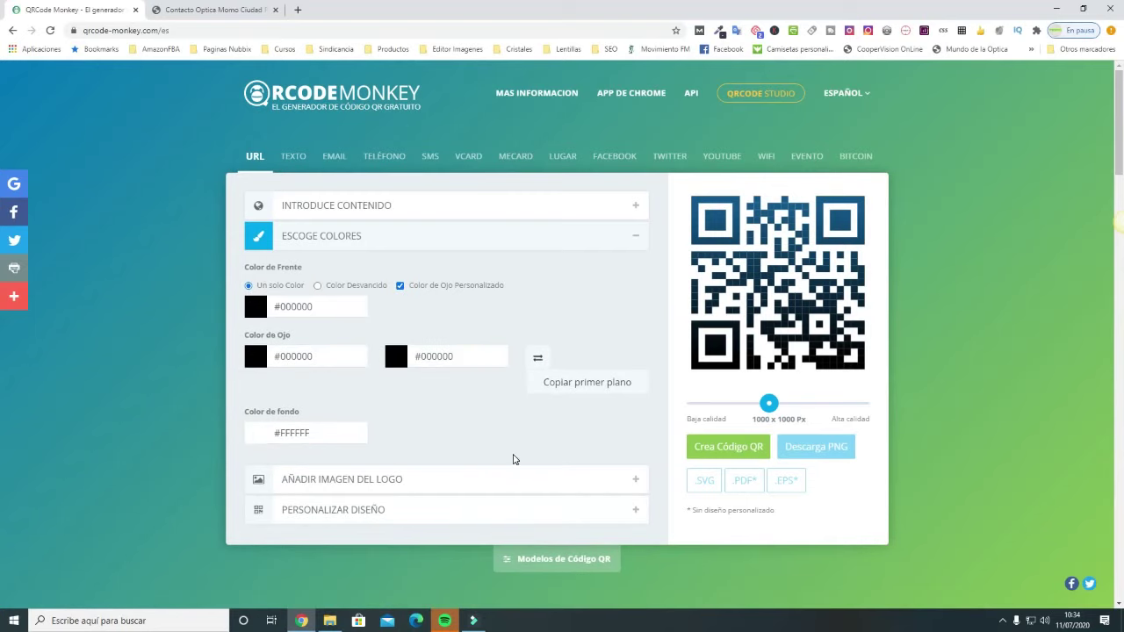
Set the QR code's foreground colour to red #E22020 and generate the code.
left_click(256, 306)
left_click(320, 328)
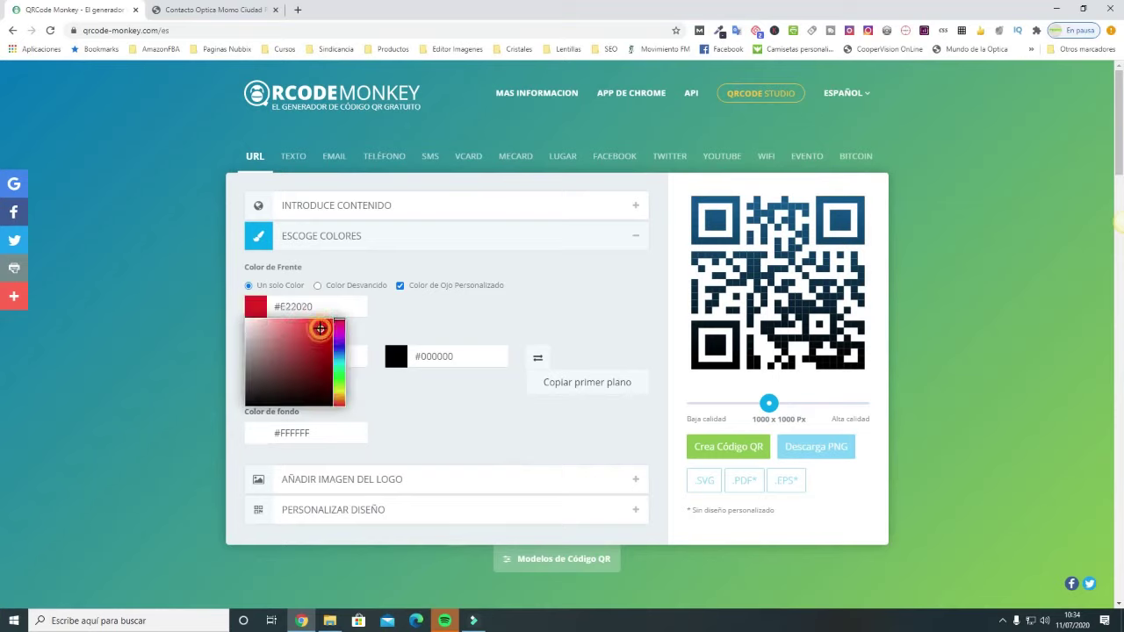
left_click(581, 315)
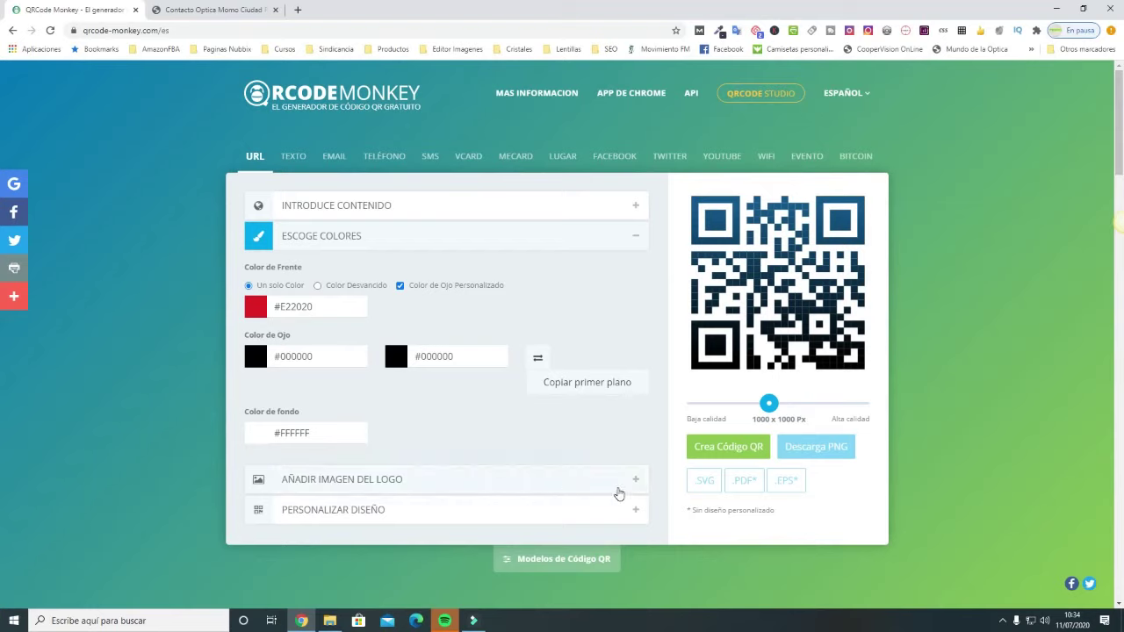
left_click(719, 446)
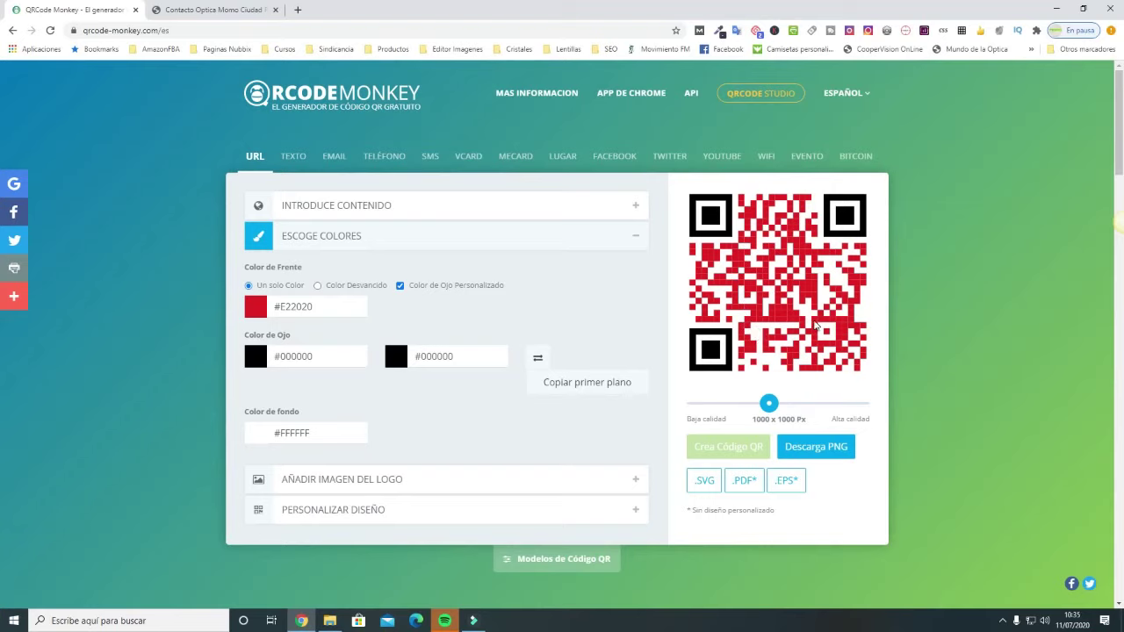
Copy the foreground colour #E22020 into the first eye colour and regenerate the QR code.
left_click(324, 306)
left_click_drag(325, 306, 279, 306)
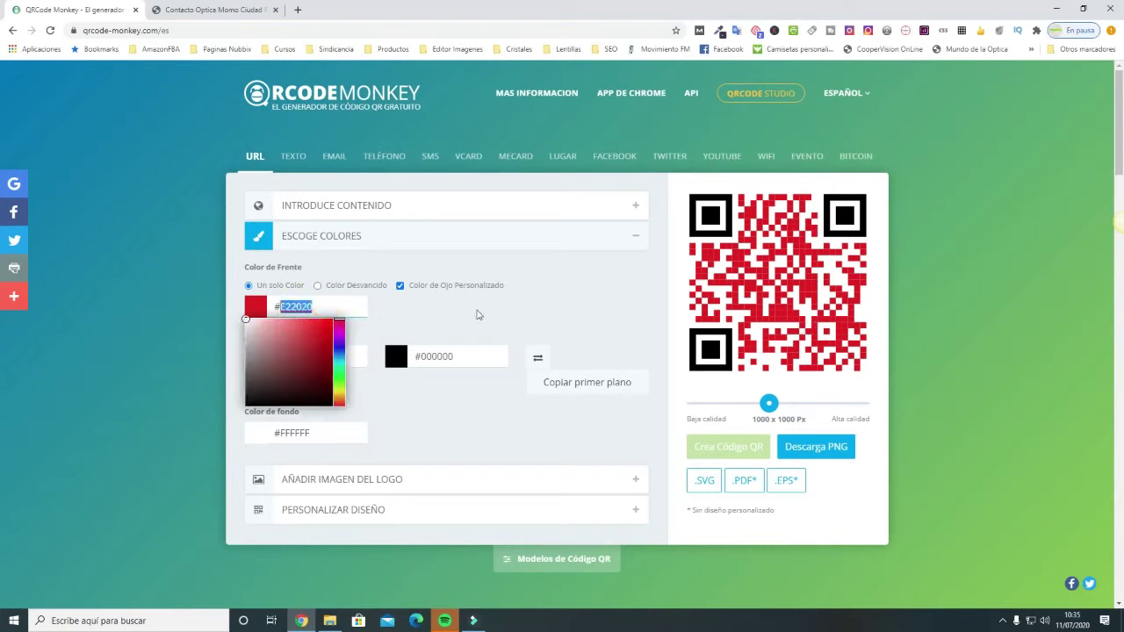
left_click(478, 314)
left_click(324, 306)
left_click_drag(325, 307, 281, 304)
left_click(454, 329)
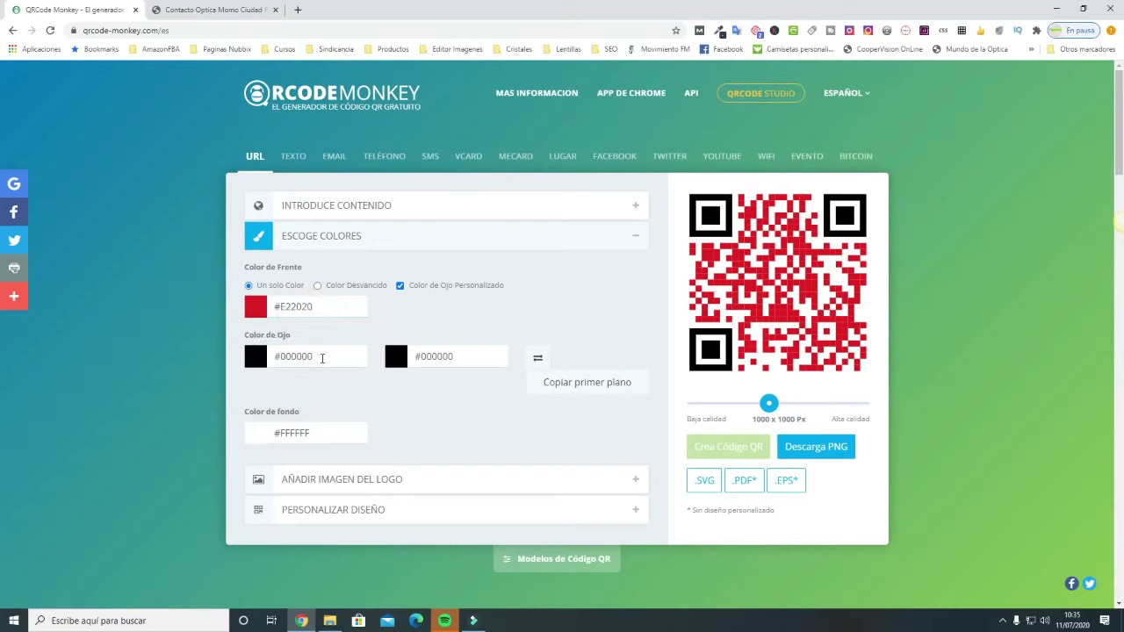
left_click_drag(323, 358, 195, 362)
type("#E22020")
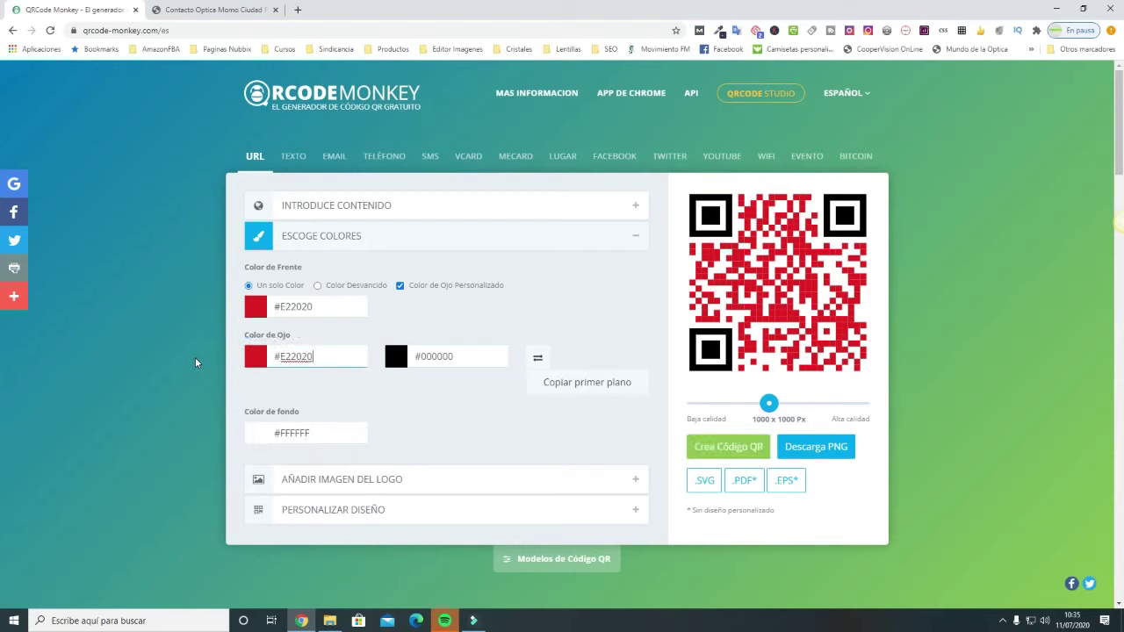
left_click(543, 433)
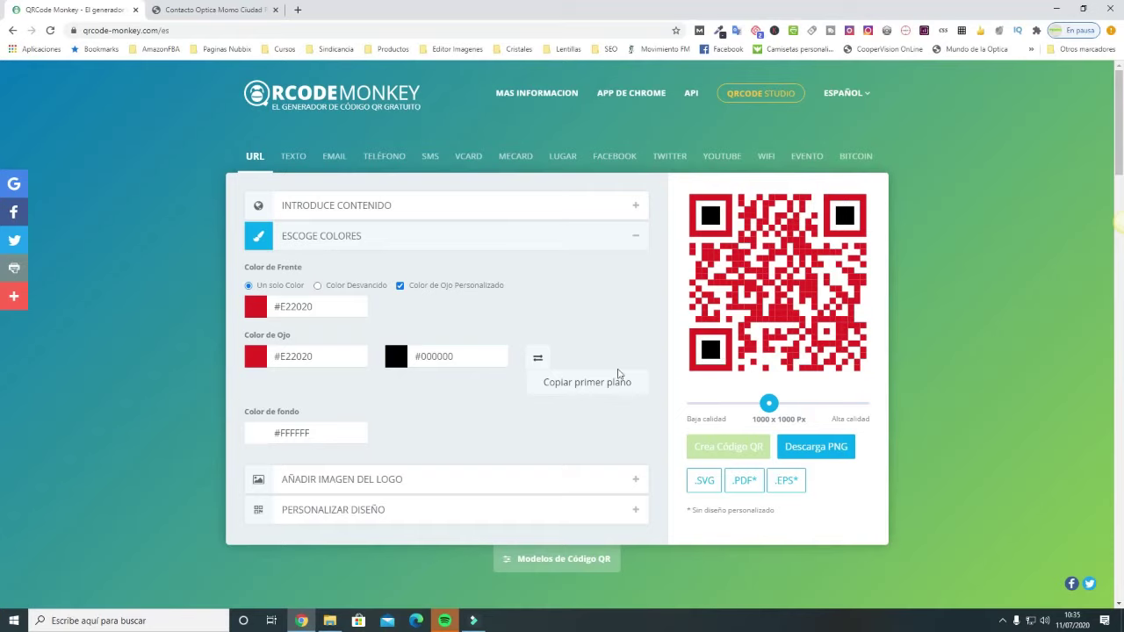
Set the second eye colour to #E22020 and regenerate the QR code.
left_click_drag(482, 359, 411, 359)
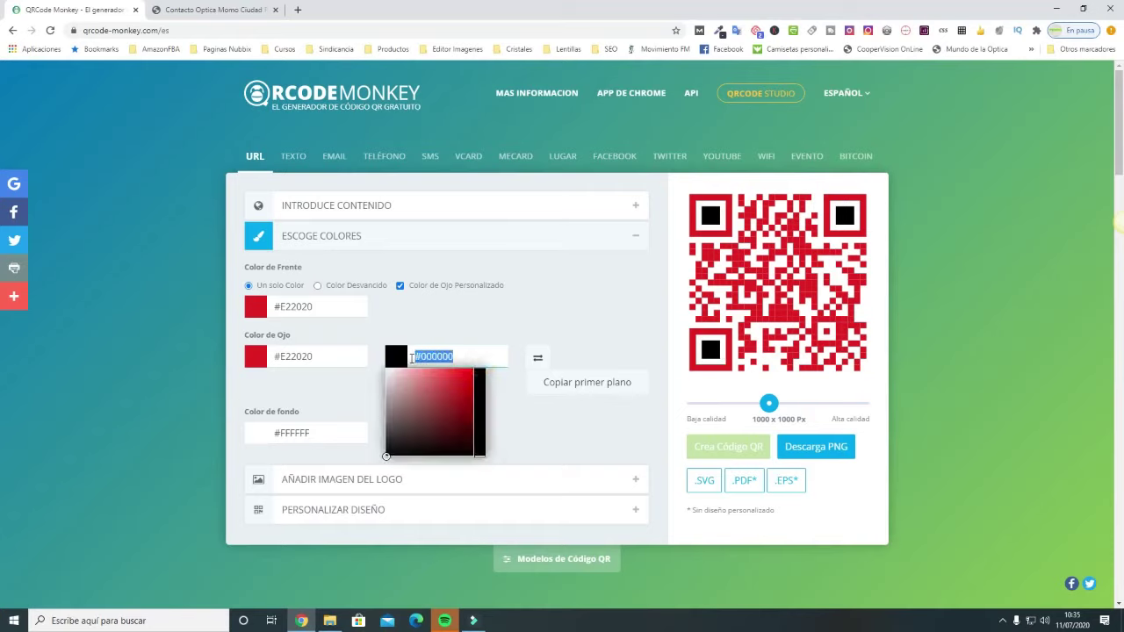
type("#E22020")
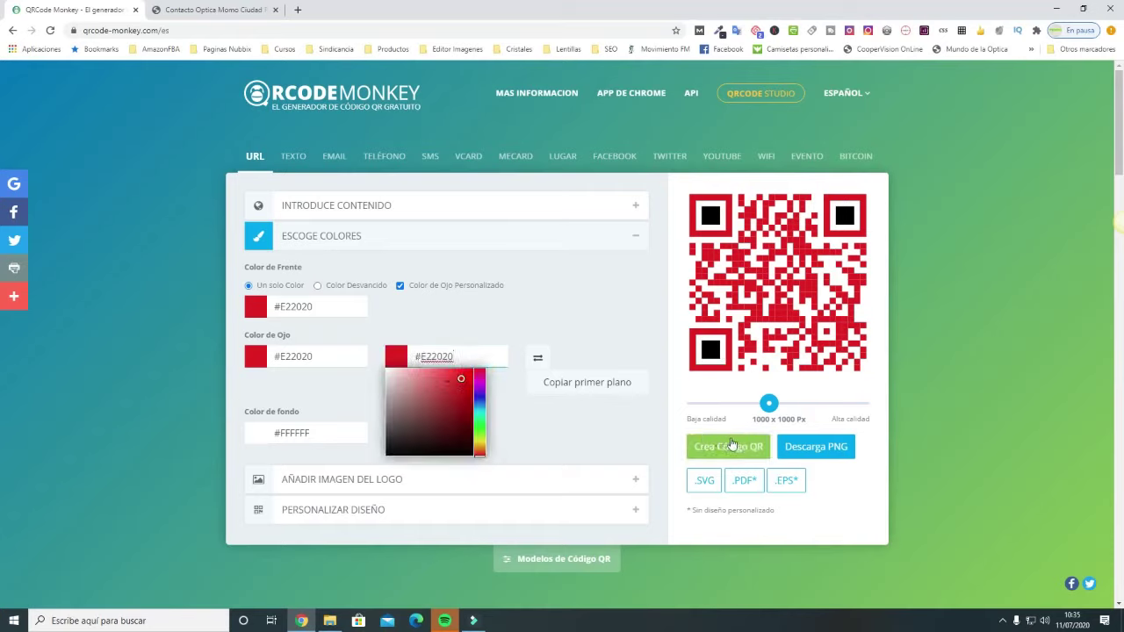
left_click(727, 445)
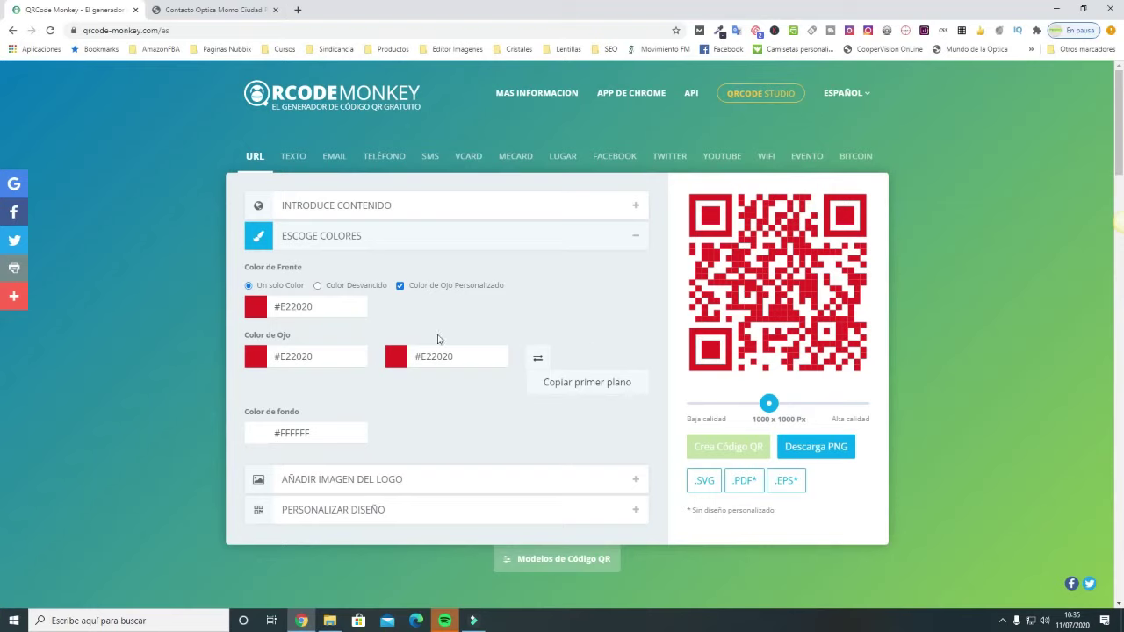
Change the foreground colour to green #5FC545, copy its code, and regenerate the QR code.
left_click(255, 310)
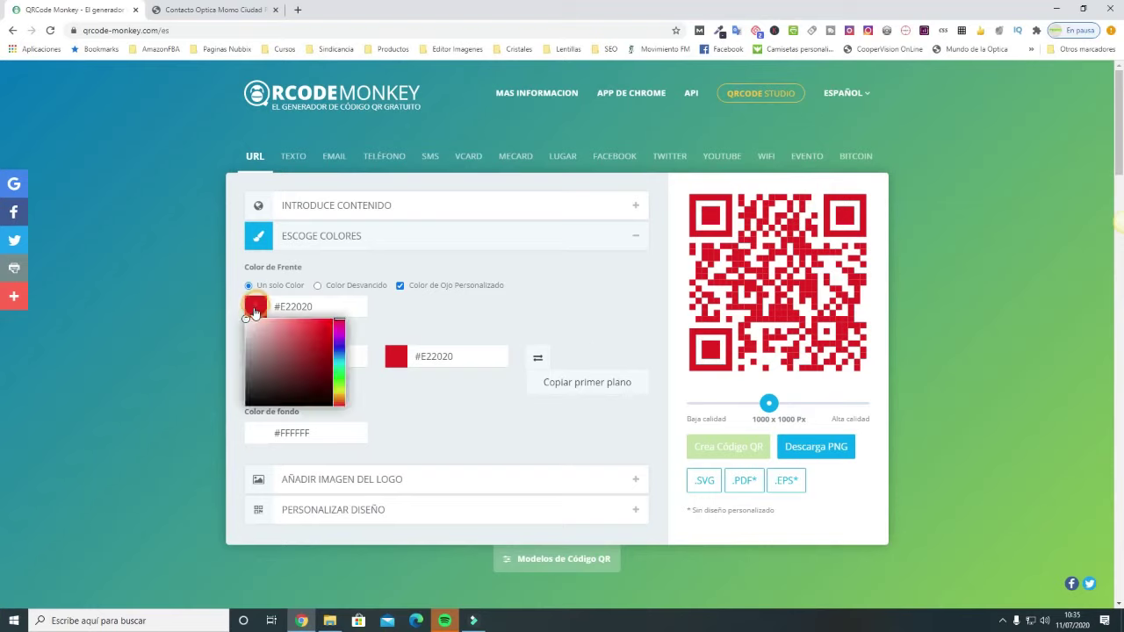
left_click(341, 379)
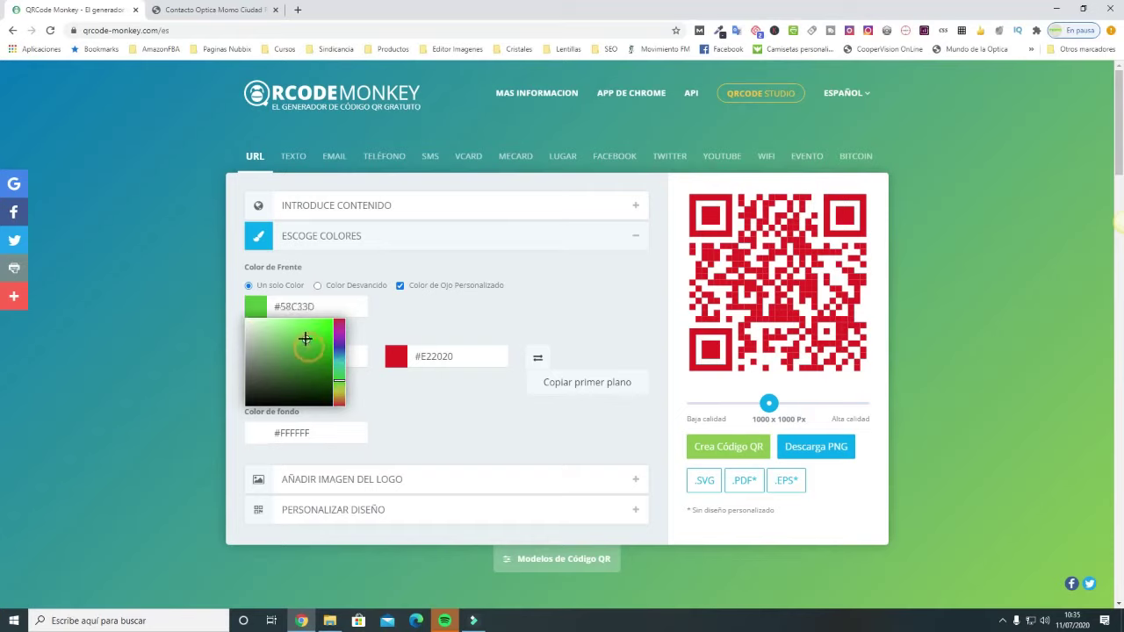
left_click(303, 338)
left_click(302, 338)
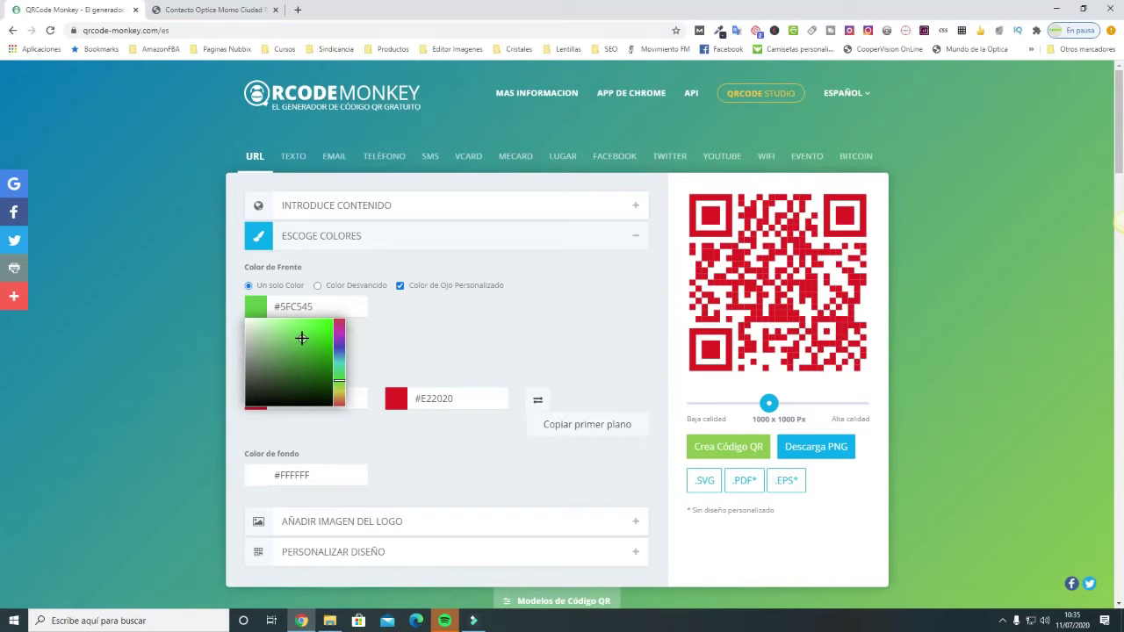
left_click_drag(321, 305, 266, 309)
key("ctrl+c")
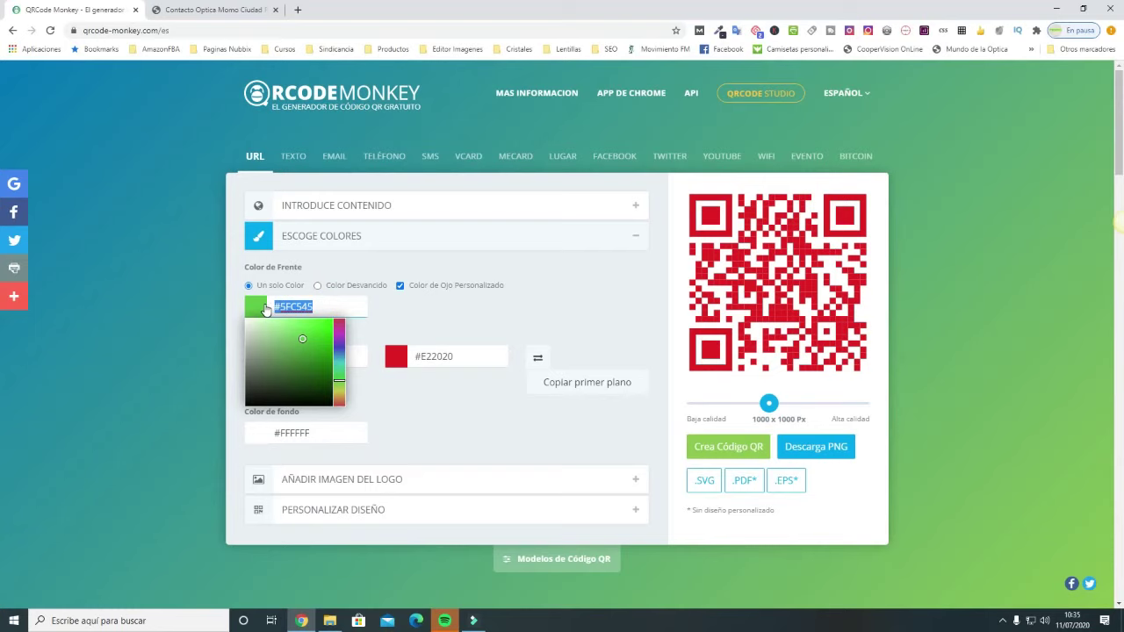
left_click(728, 447)
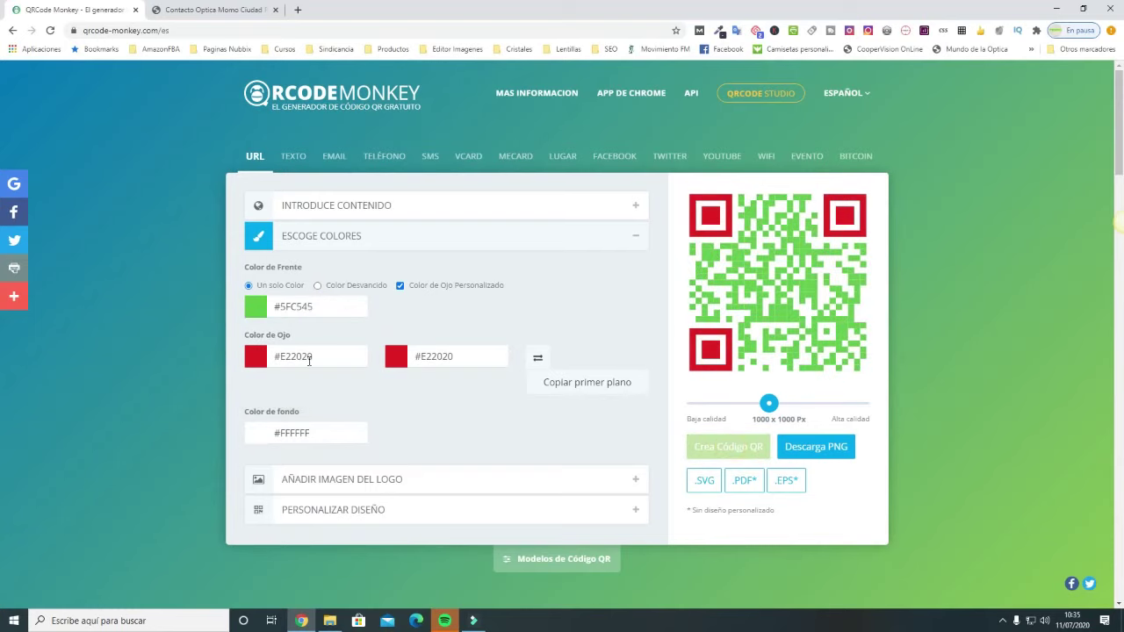
Set both eye colours to the copied green #5FC545, regenerating the QR code after each change.
left_click(330, 356)
left_click_drag(324, 356, 248, 364)
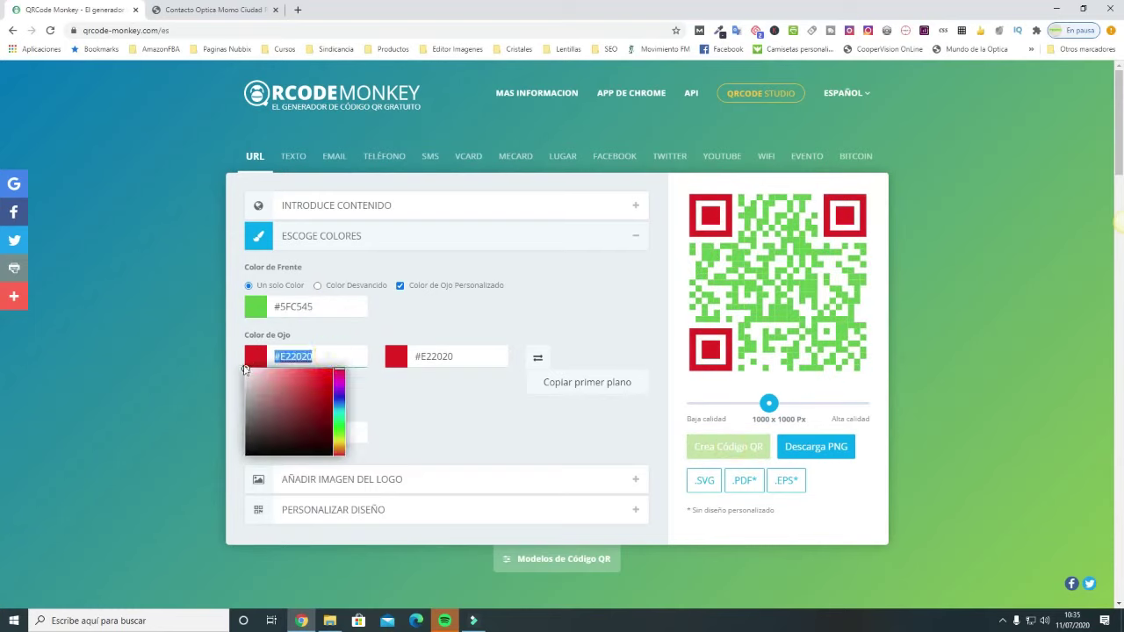
key("ctrl+v")
left_click(721, 449)
left_click_drag(455, 357, 412, 356)
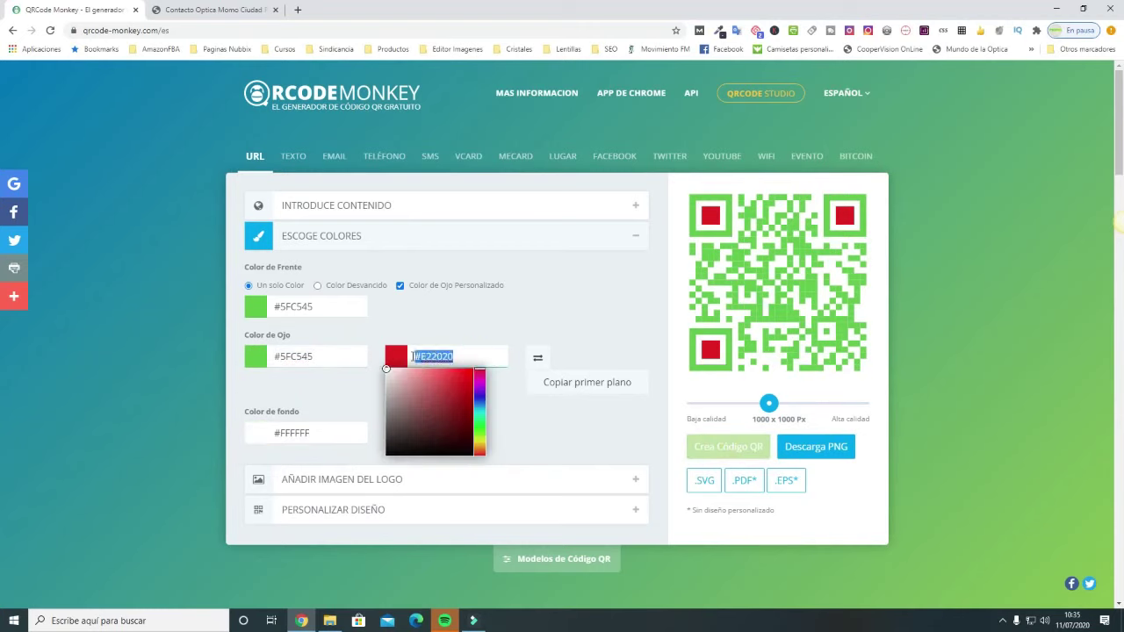
key("ctrl+v")
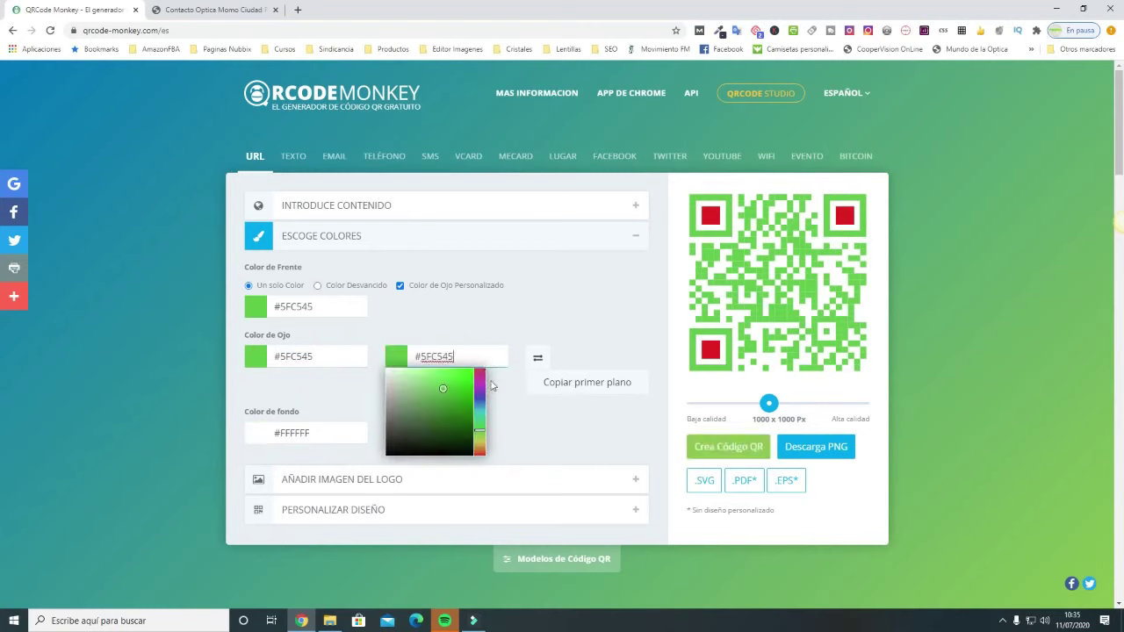
left_click(728, 448)
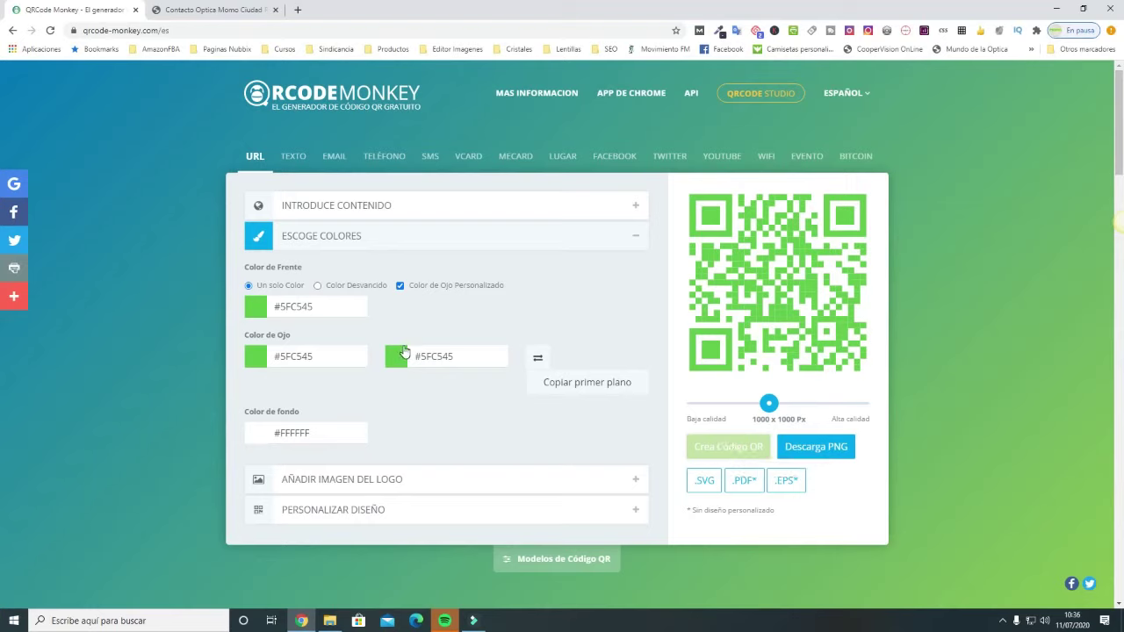
Switch the foreground to a linear gradient from #5FC545 to #0277bd and regenerate the QR code.
left_click(318, 285)
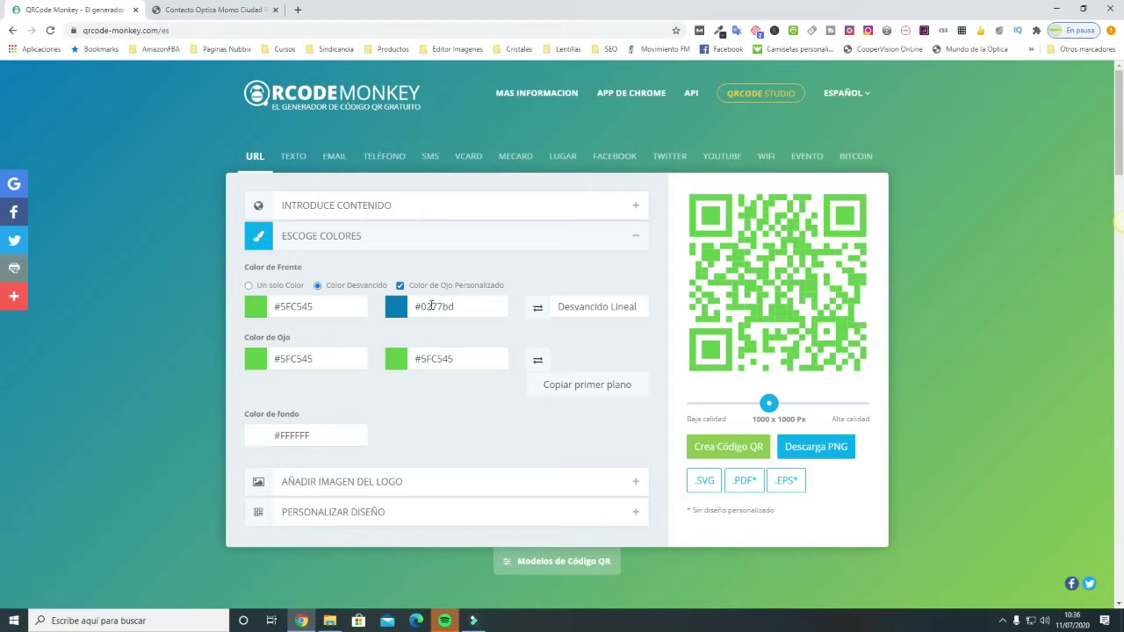
left_click(707, 453)
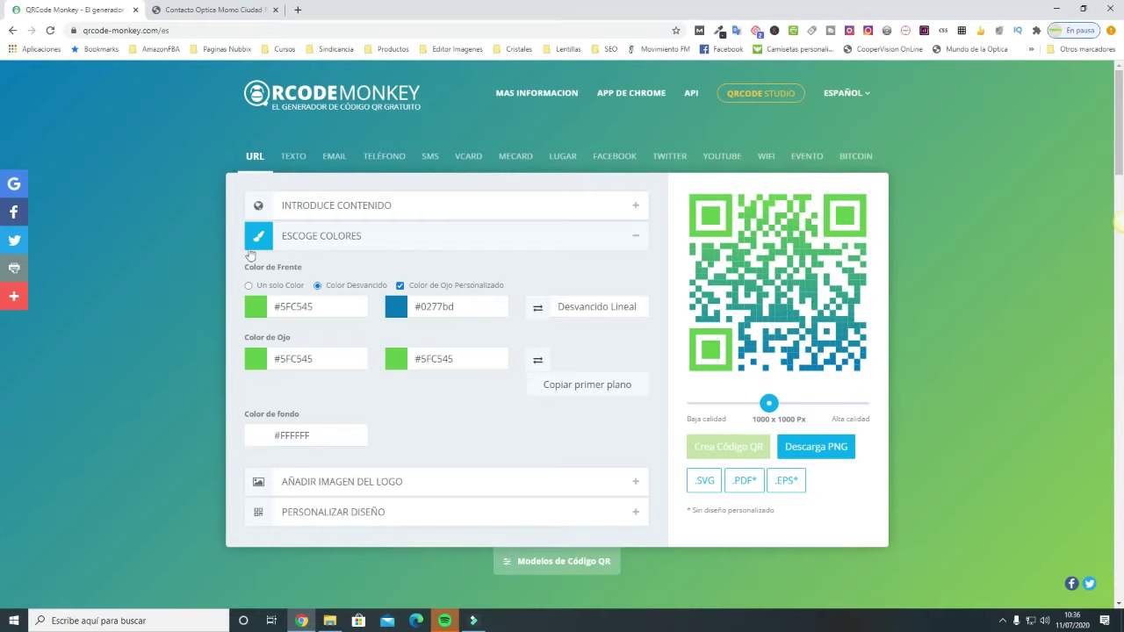
Change the first foreground gradient colour to black #000000 and regenerate the QR code.
left_click(252, 313)
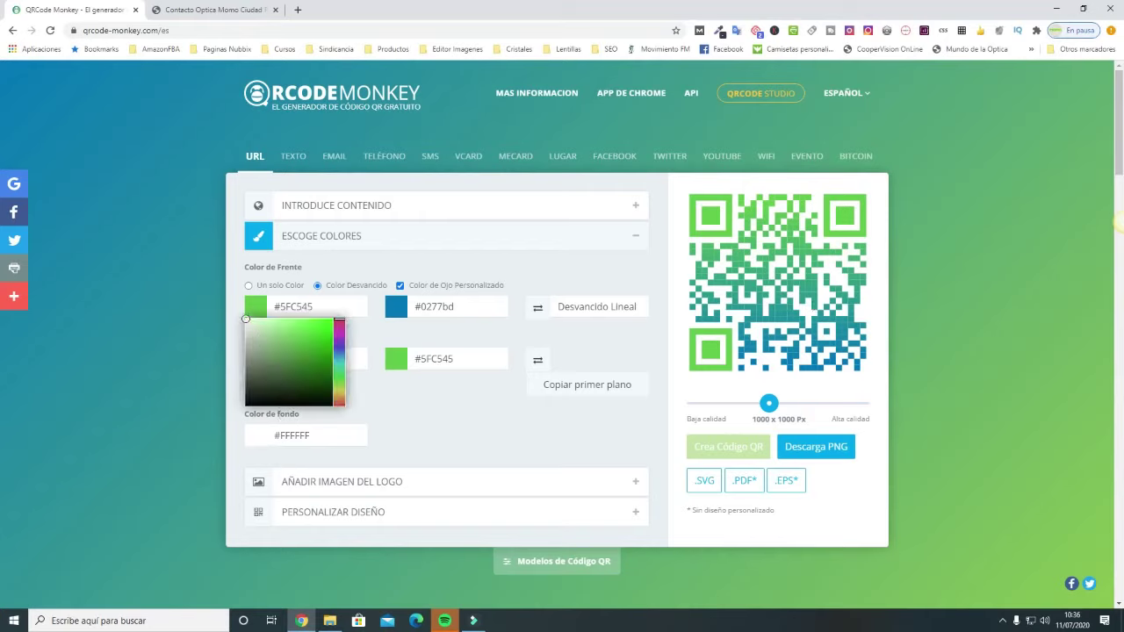
left_click(272, 401)
left_click_drag(256, 405, 238, 421)
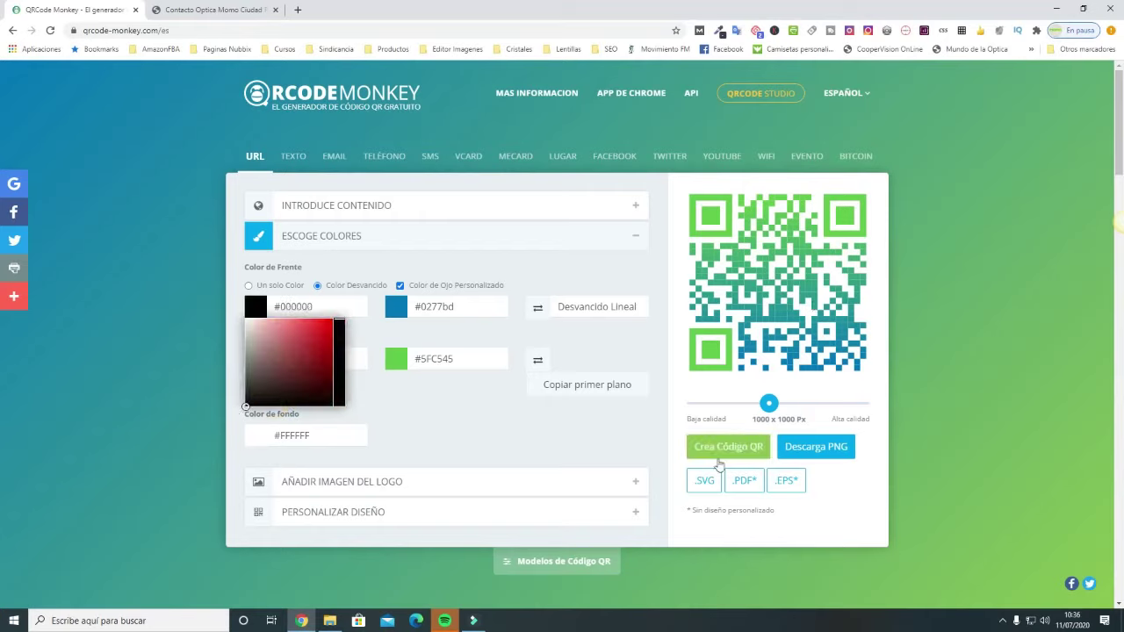
left_click(730, 448)
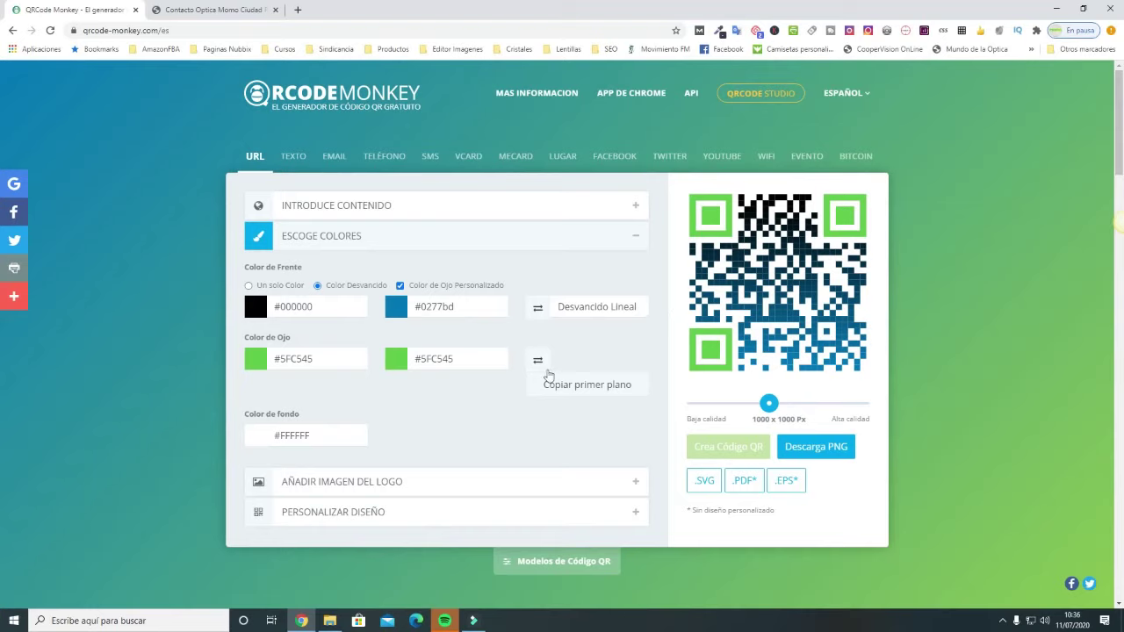
Disable the custom eye colour, switch the foreground to a single colour, and regenerate the QR code.
left_click(399, 286)
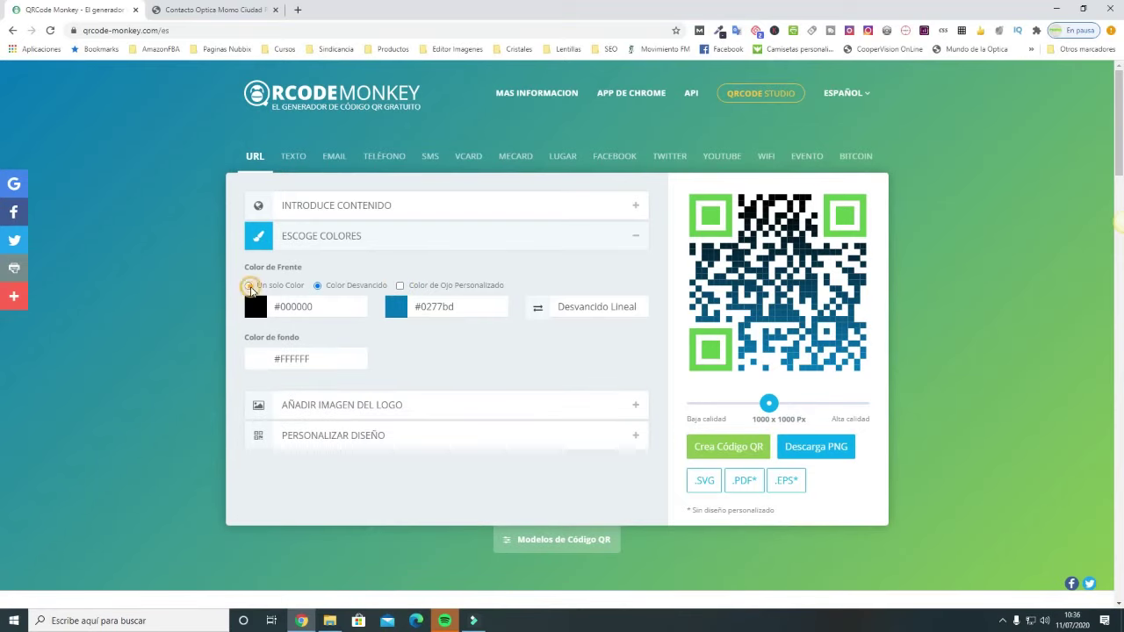
left_click(250, 286)
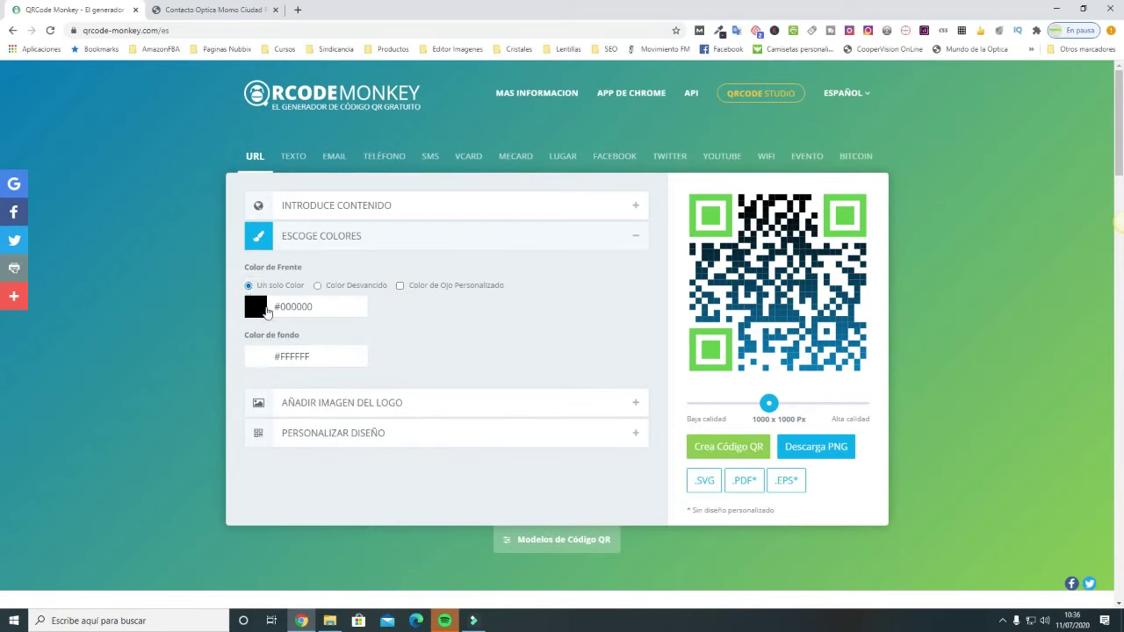
left_click(740, 448)
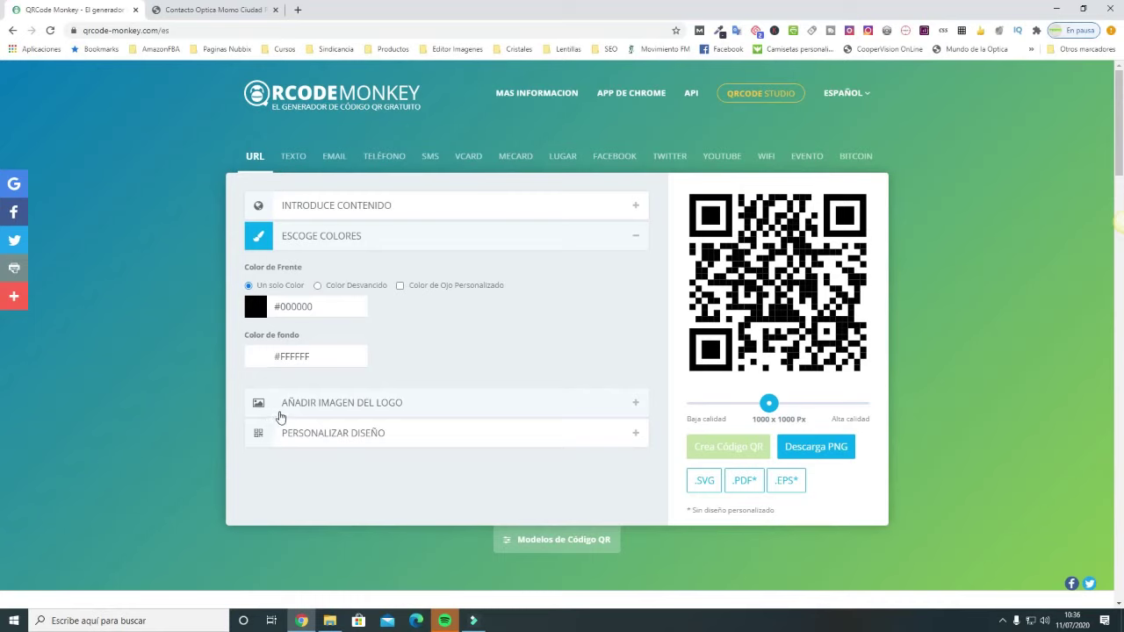
Upload Logo_Momo_Transparente_2019 (1) from D:\NetWork\Blog_Optica_Momo\Videos_YouTube\Logos_Optica_Momo as the QR logo and regenerate the code.
left_click(635, 404)
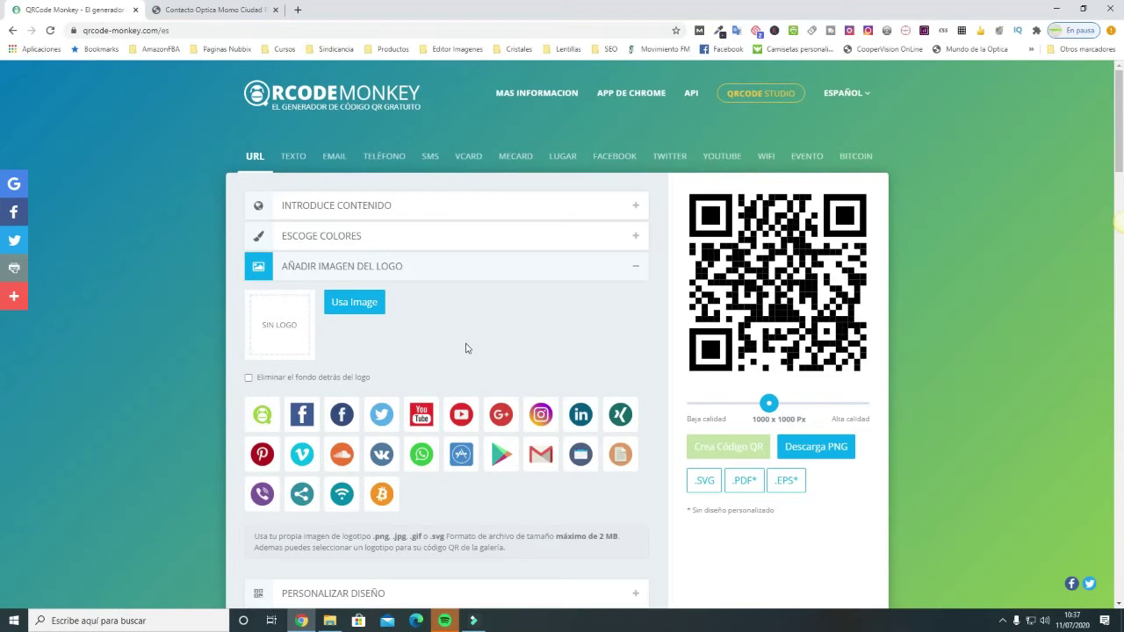
left_click(355, 303)
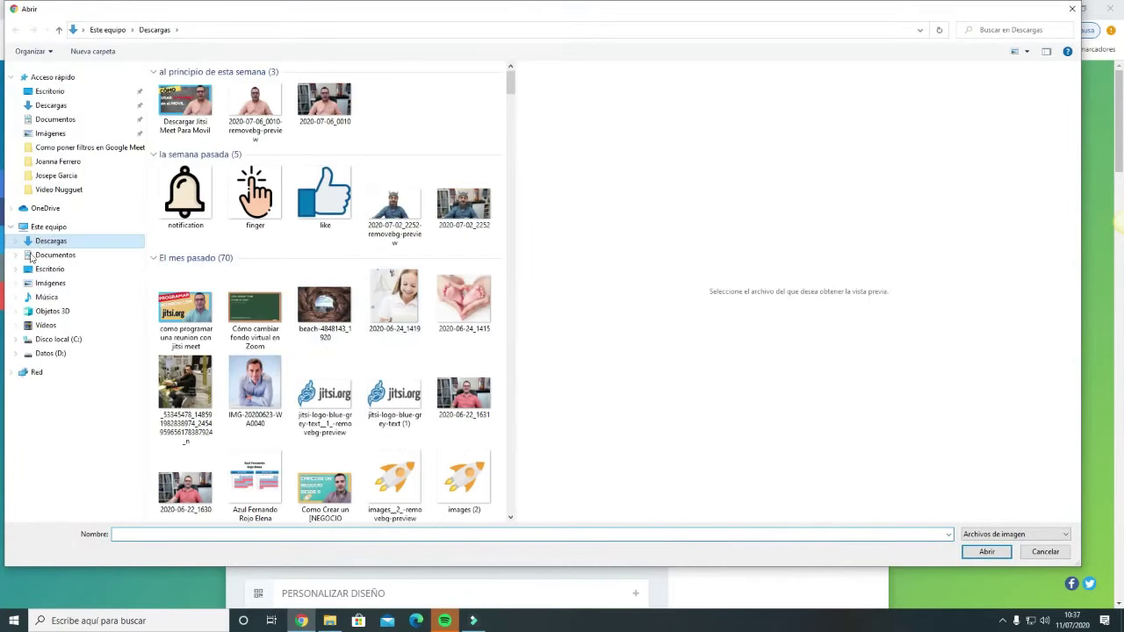
left_click(50, 354)
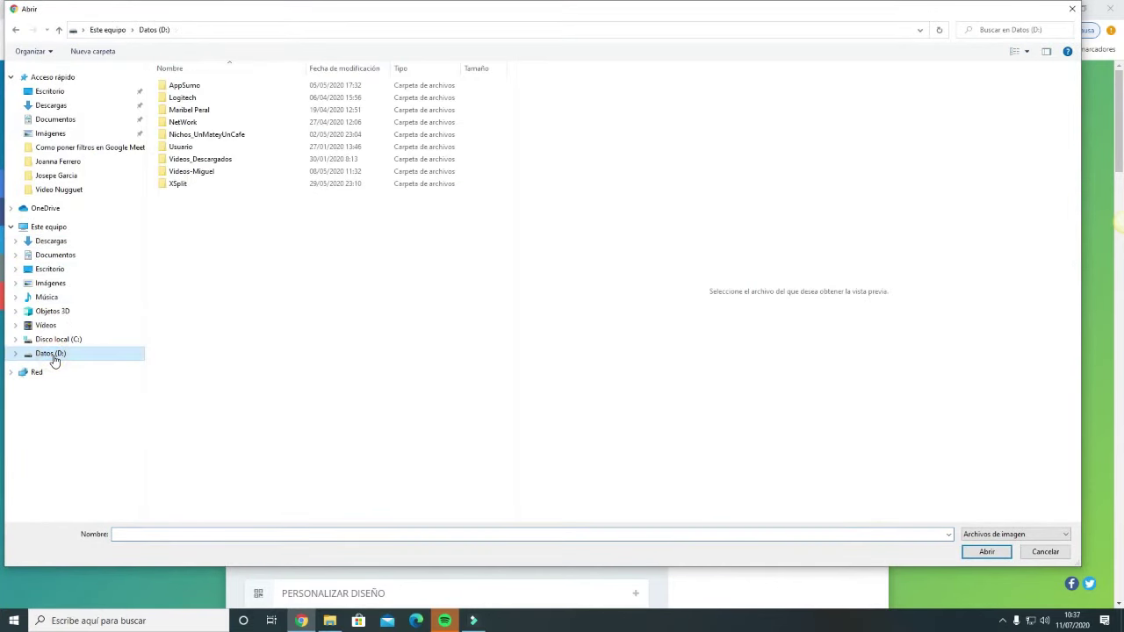
left_click(184, 123)
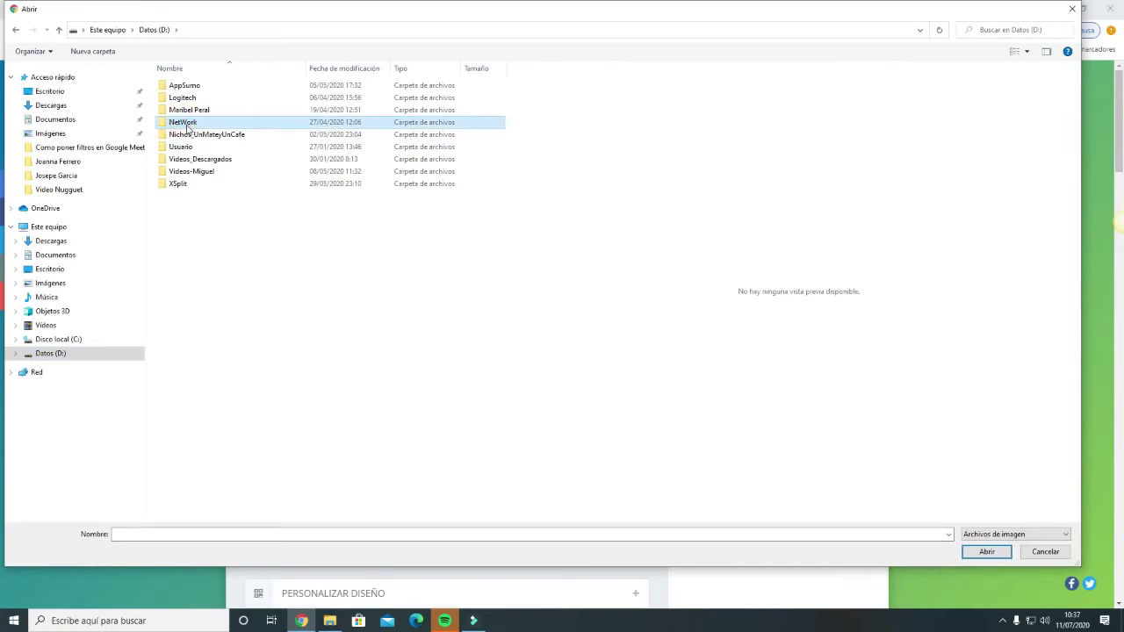
double_click(186, 124)
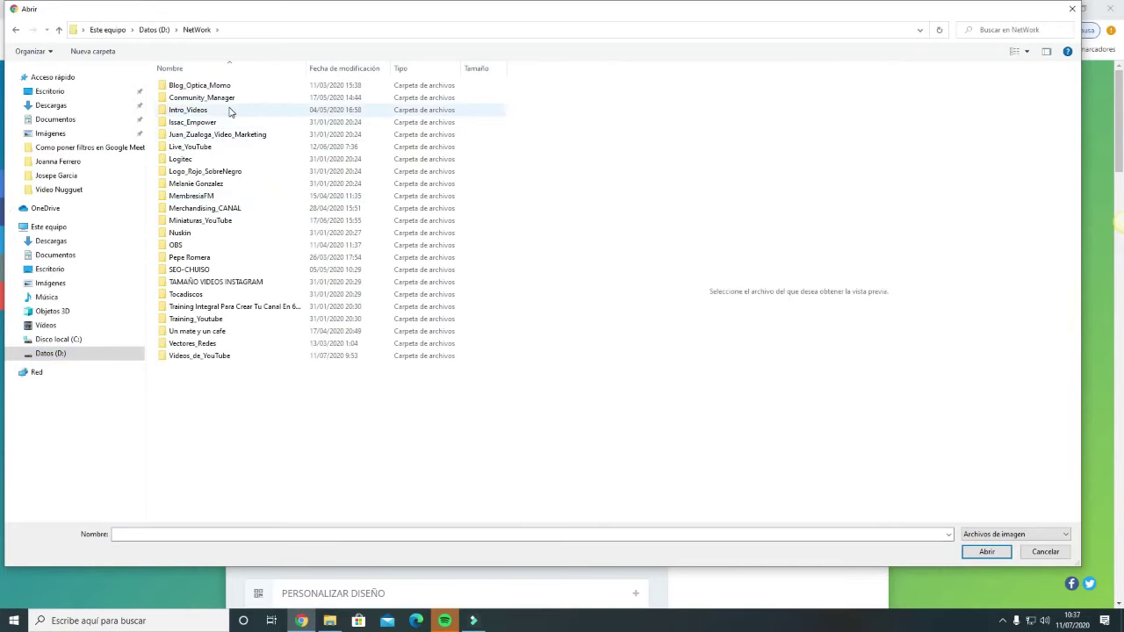
double_click(213, 85)
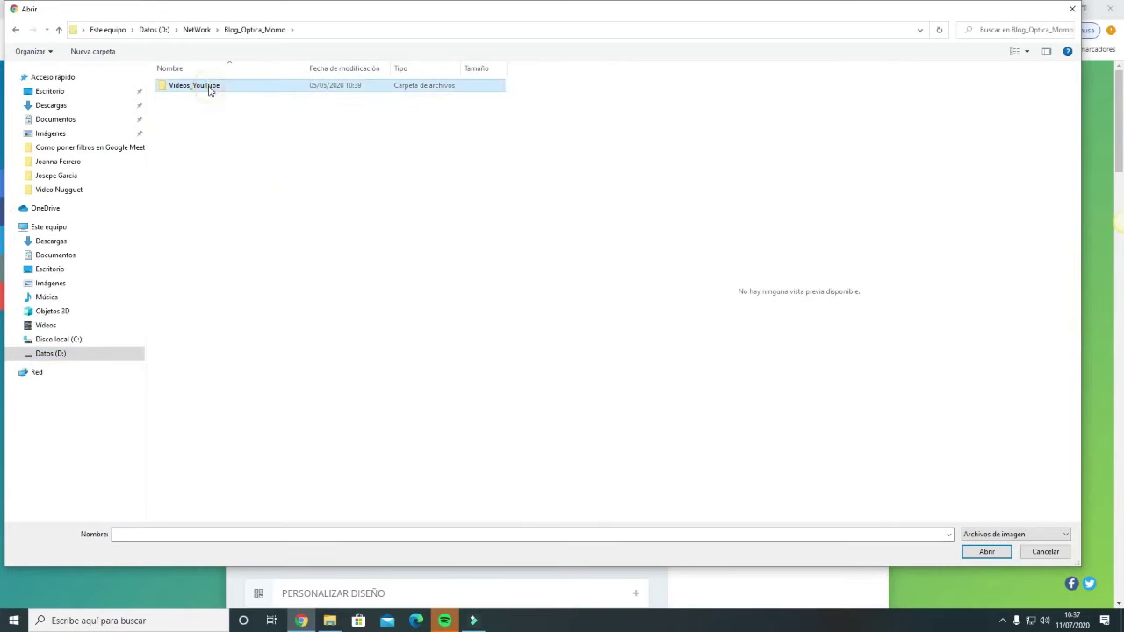
double_click(211, 86)
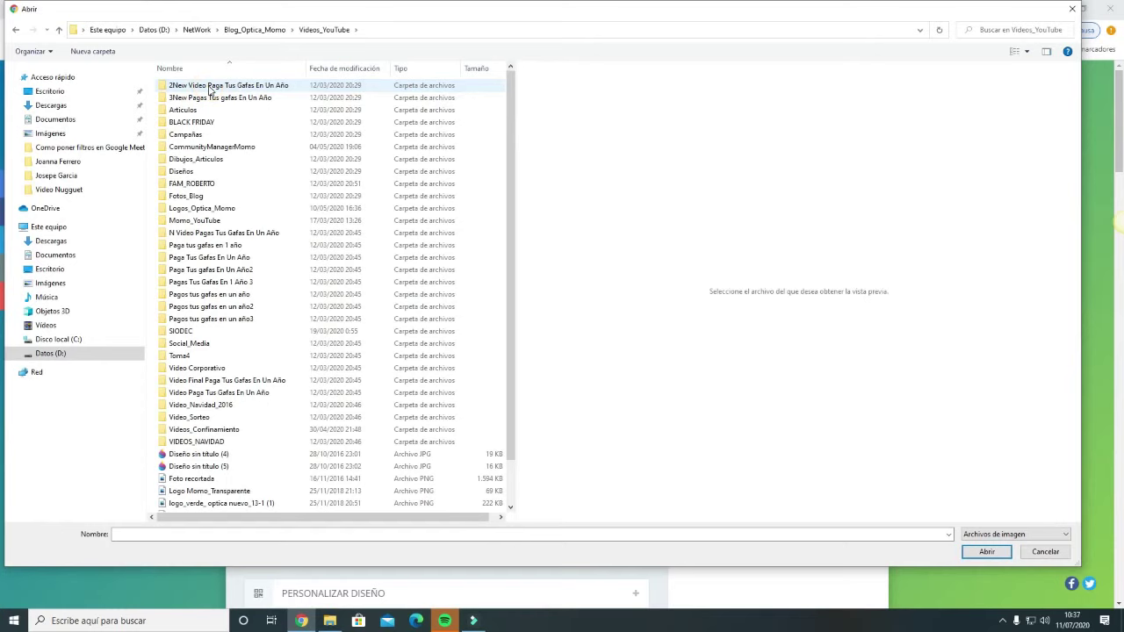
double_click(213, 209)
left_click(318, 128)
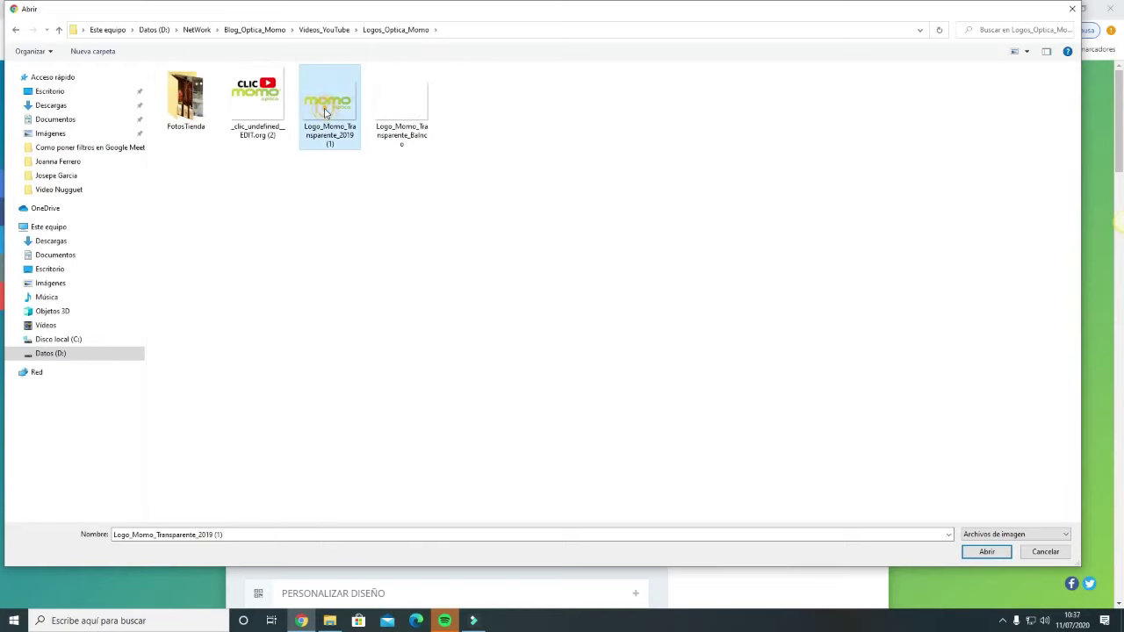
left_click(987, 552)
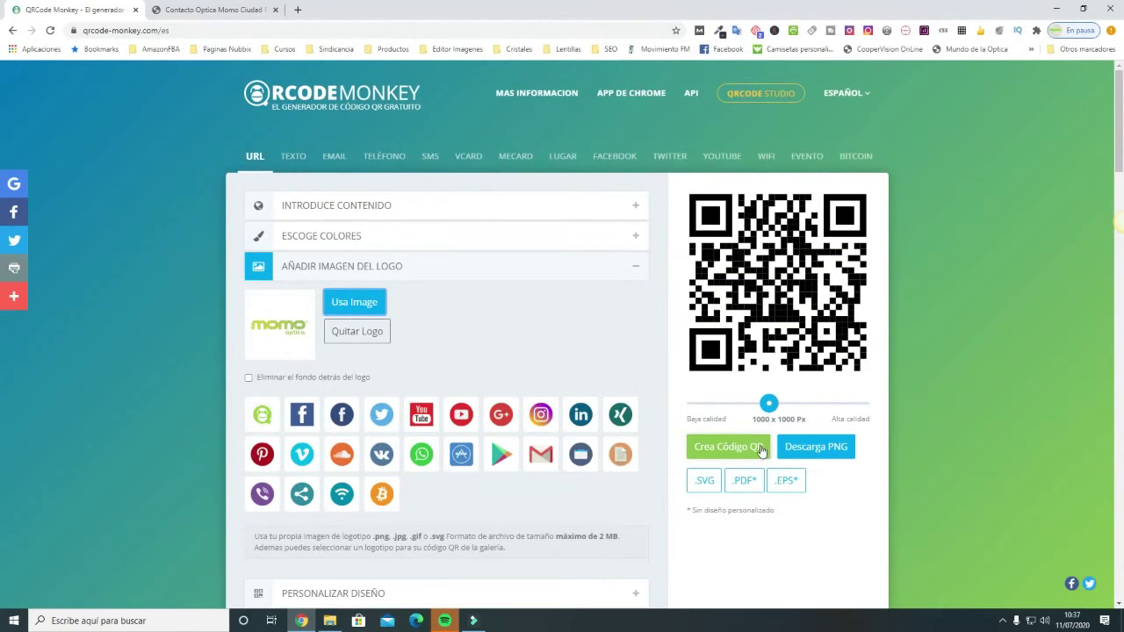
left_click(727, 449)
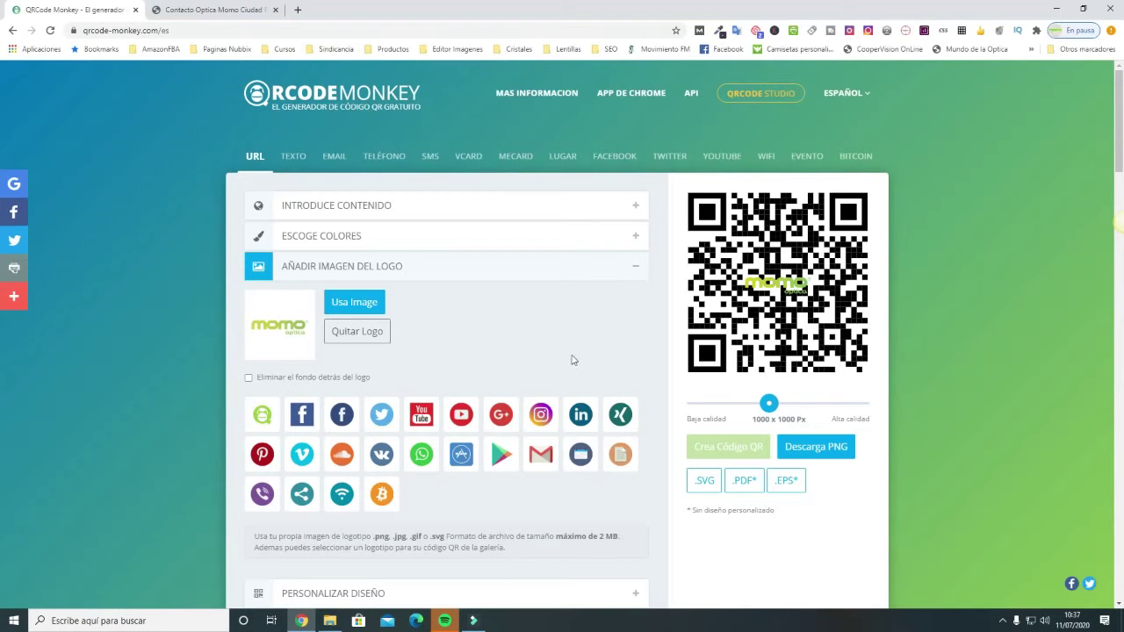
Use the Gmail logo from the gallery as the QR code's logo and regenerate the code.
left_click(539, 457)
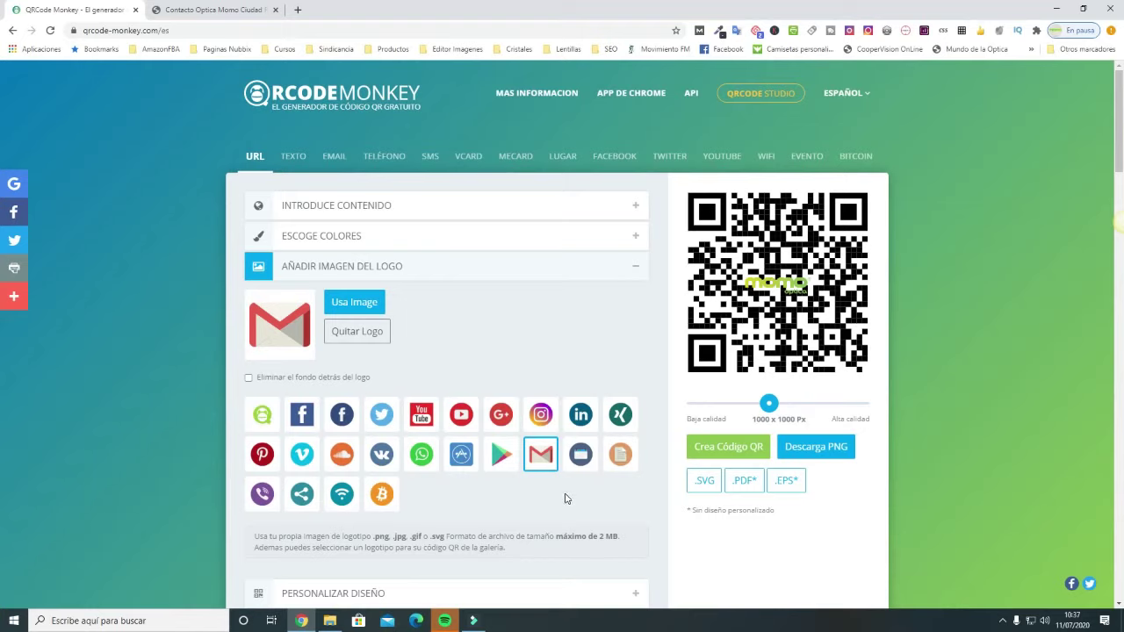
left_click(736, 449)
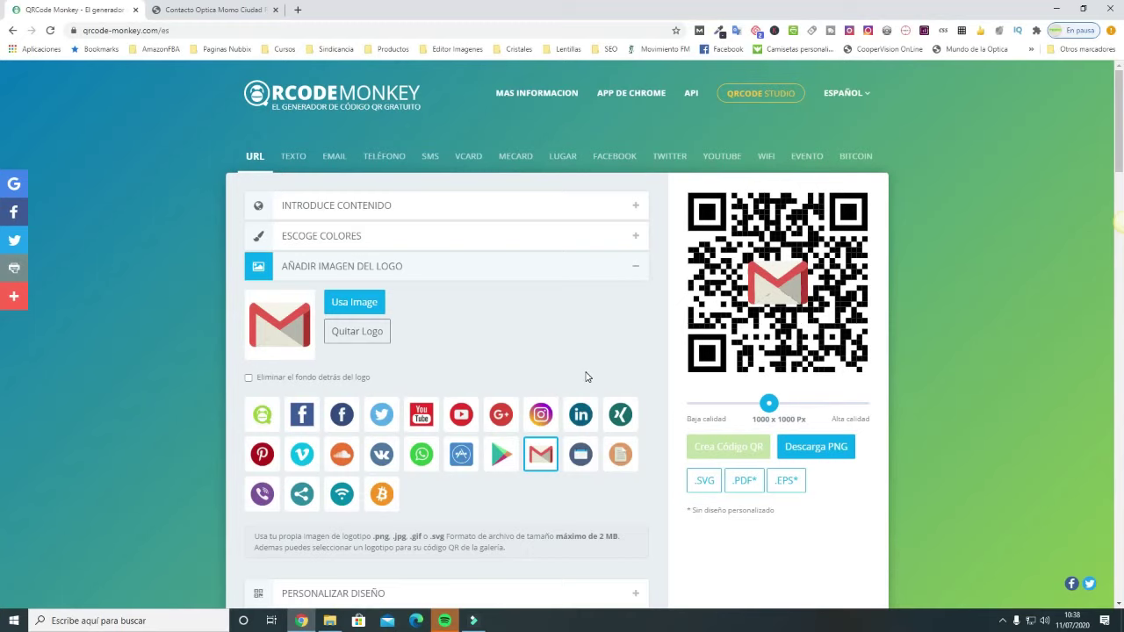
scroll(587, 376, "down", 2)
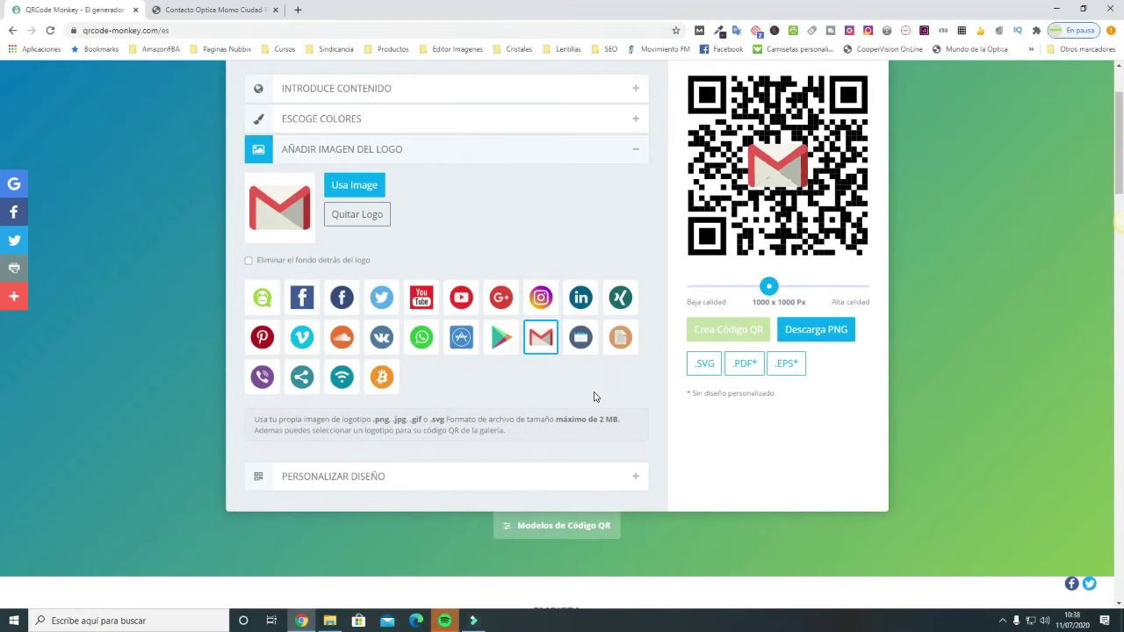
scroll(593, 392, "up", 2)
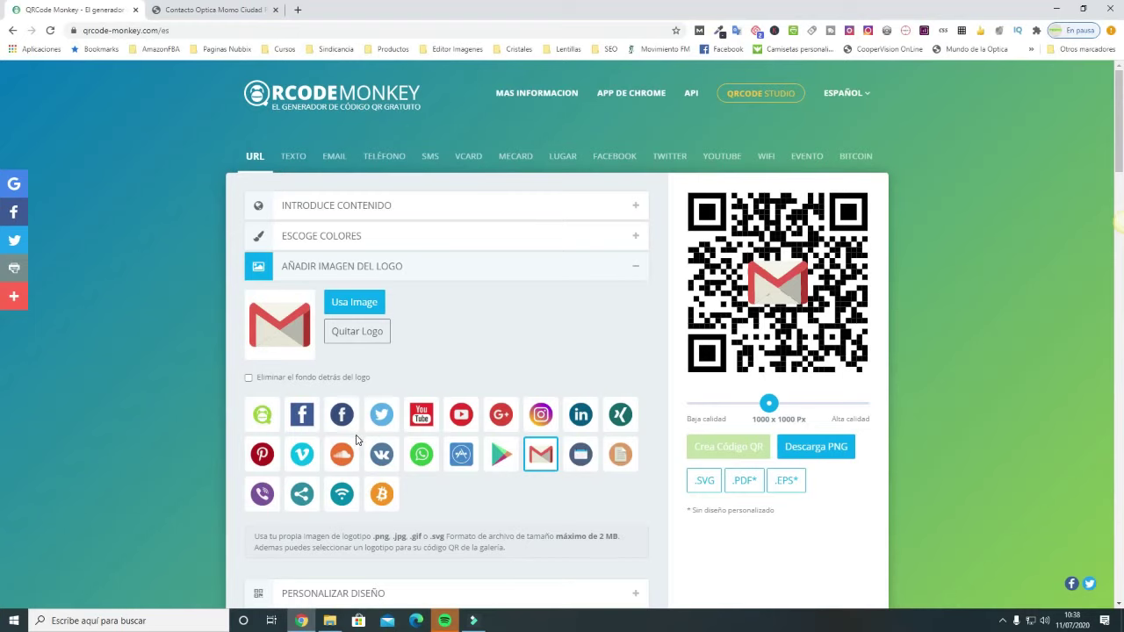
Open the design customisation options and examine the available body, eye frame and eye shapes.
scroll(356, 440, "down", 3)
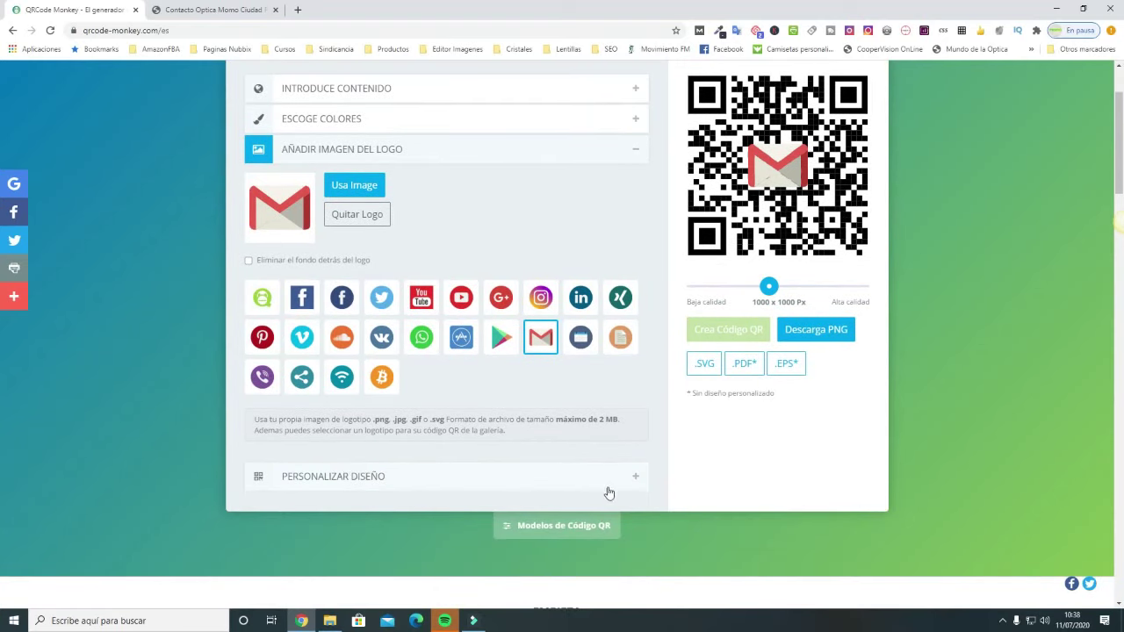
left_click(635, 481)
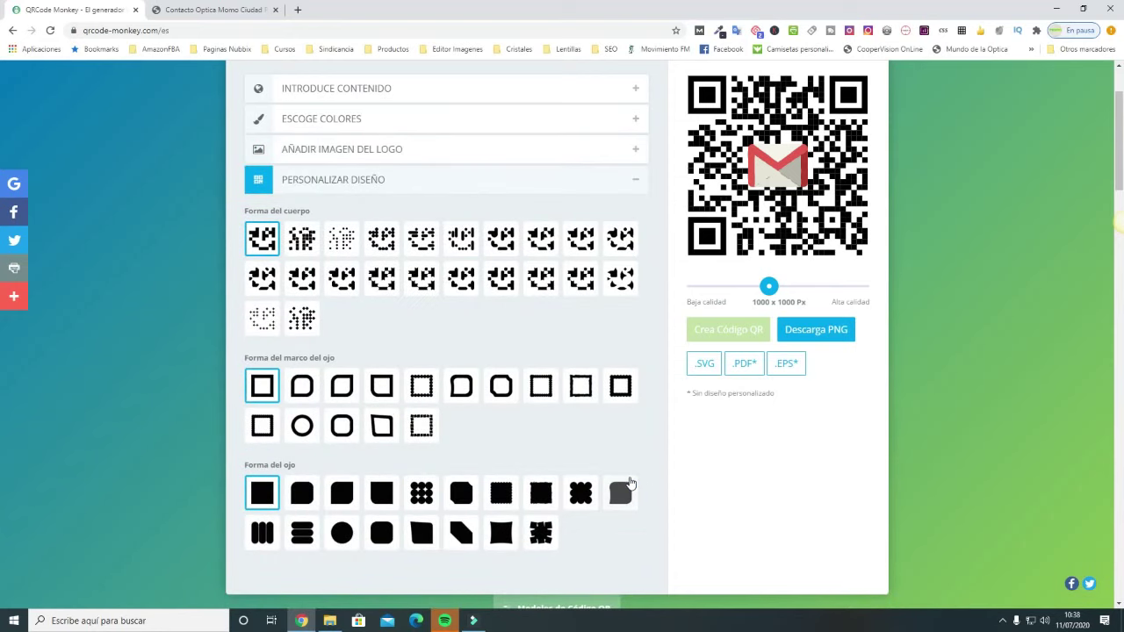
scroll(625, 479, "up", 1)
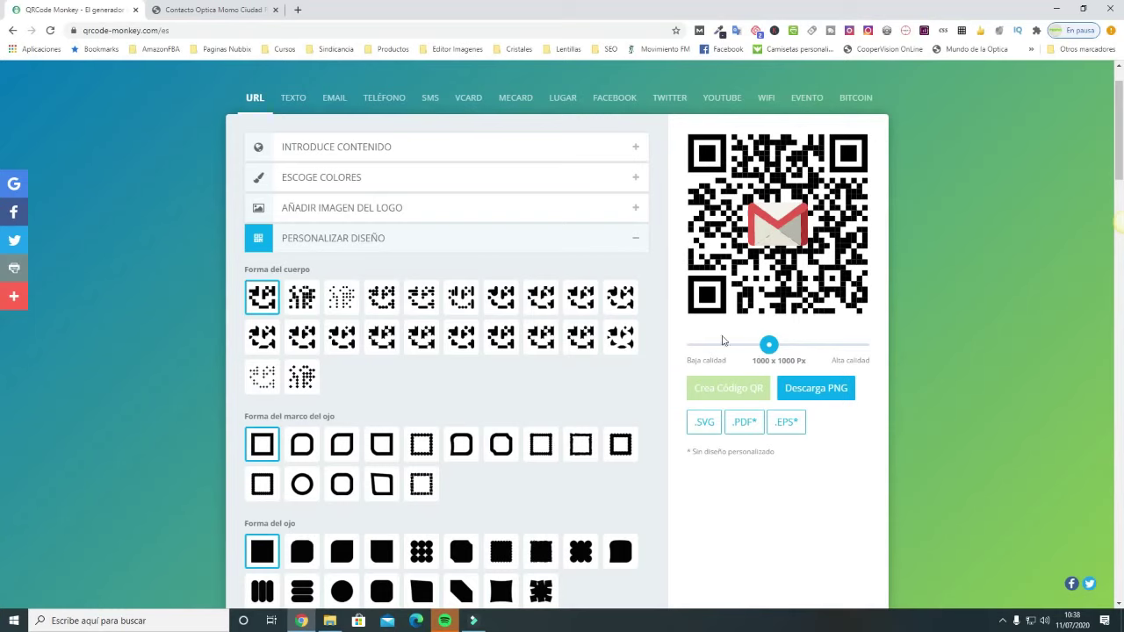
scroll(517, 398, "up", 1)
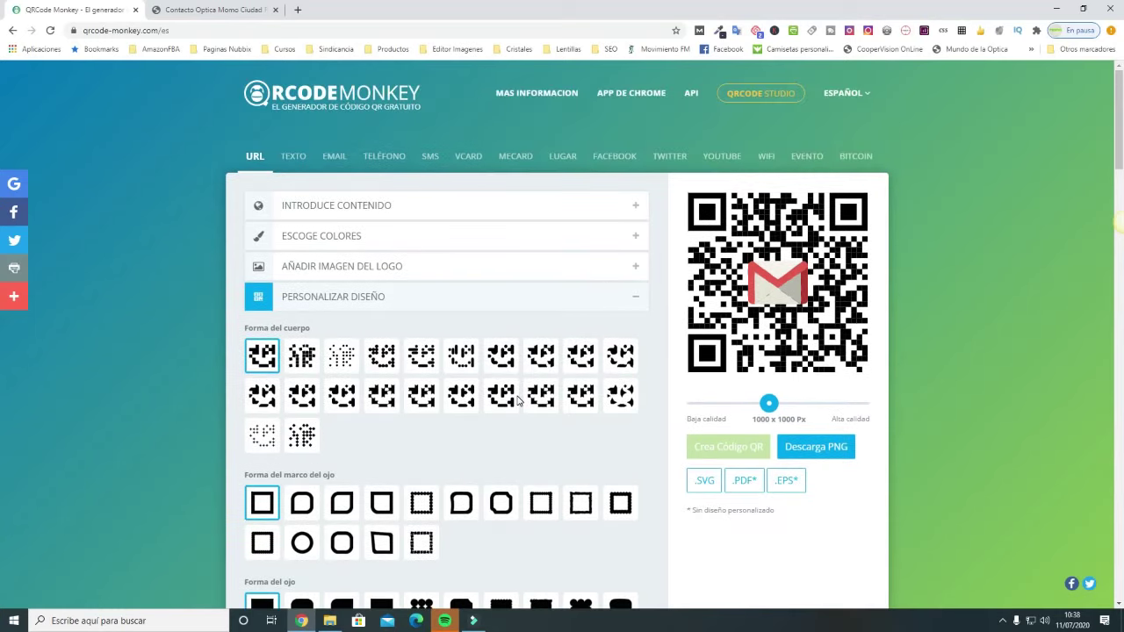
Enable custom eye colours, set both eye colours to red #FF0000, and regenerate the QR code.
left_click(596, 213)
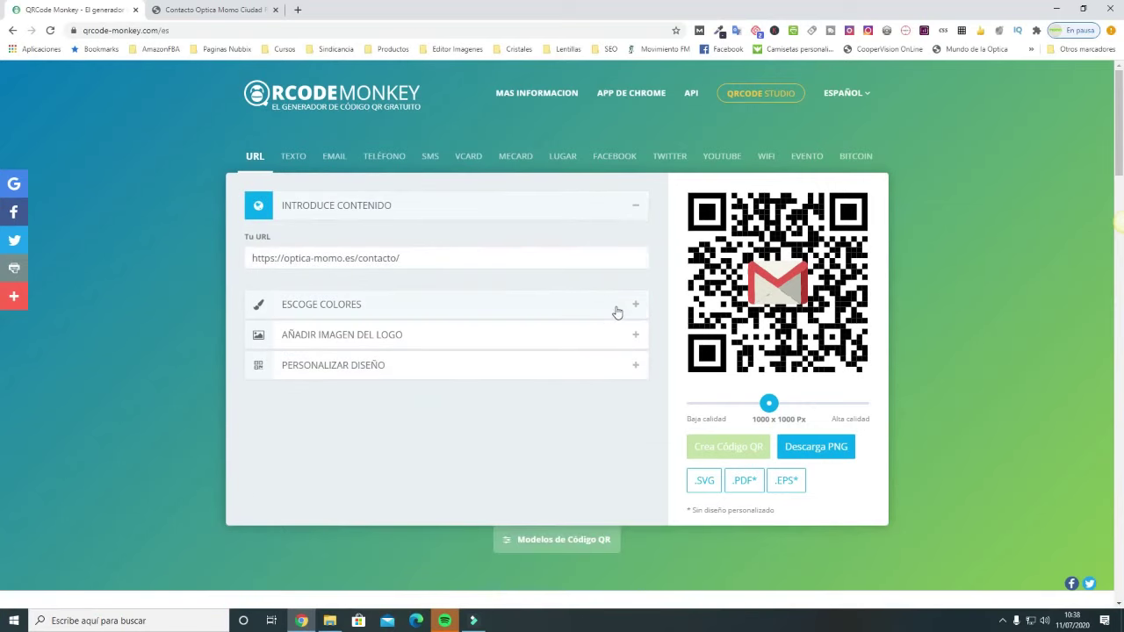
left_click(617, 312)
left_click(399, 285)
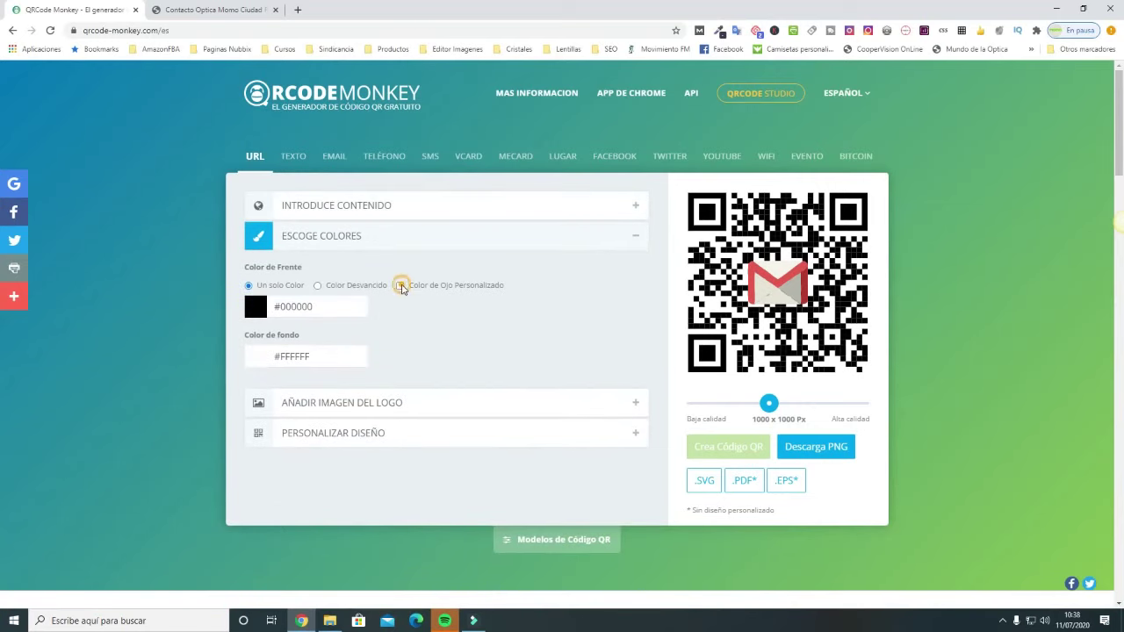
left_click(255, 365)
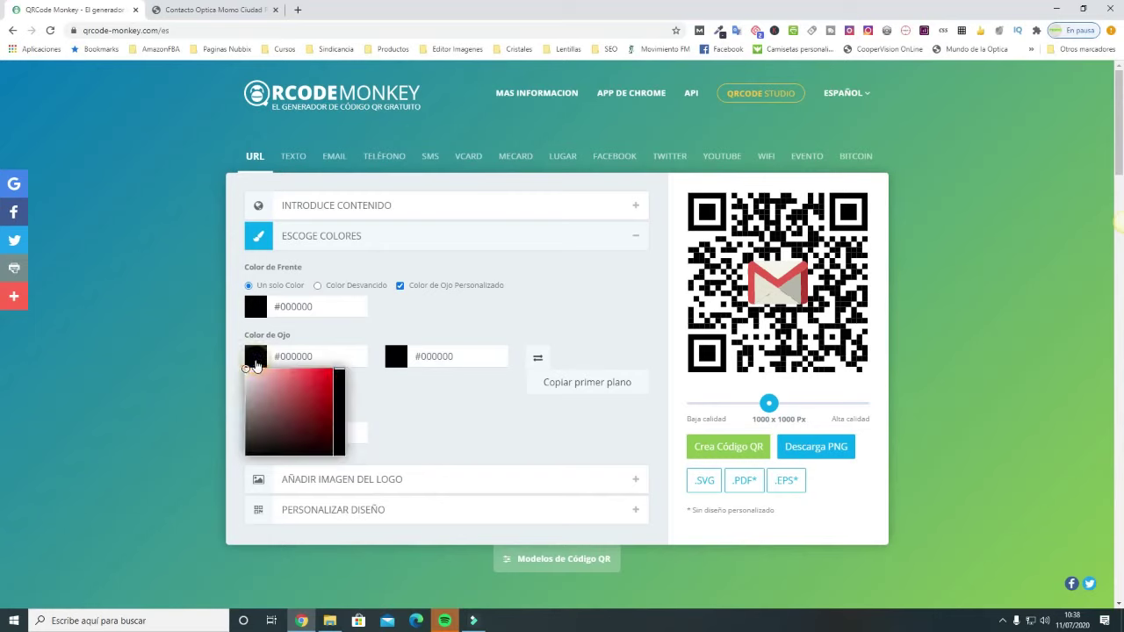
left_click_drag(319, 381, 341, 369)
left_click(387, 359)
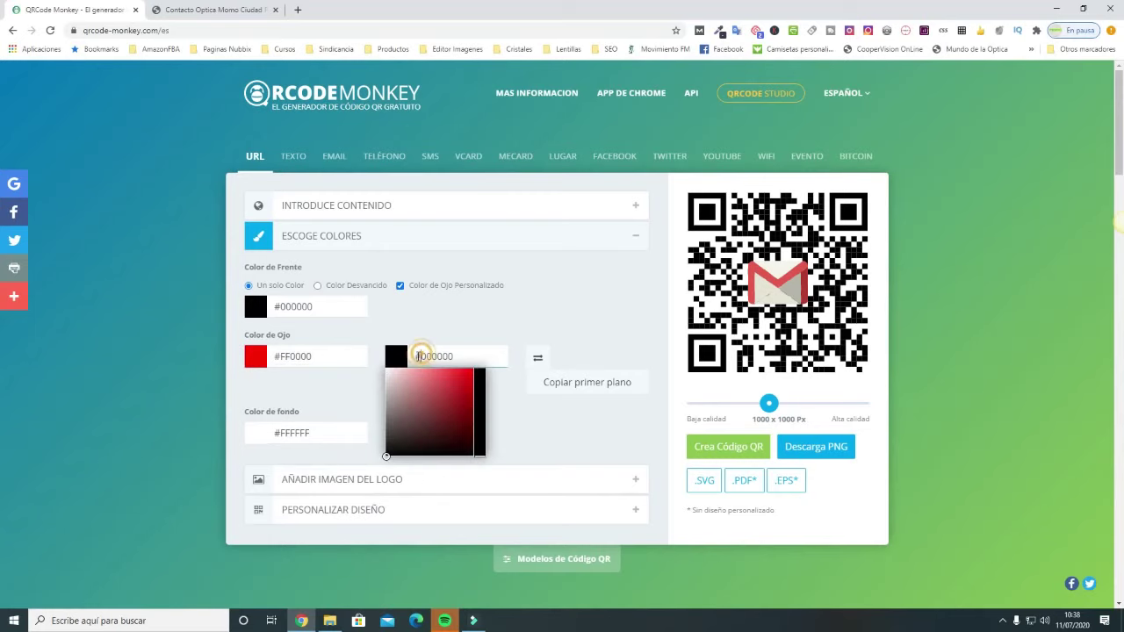
left_click_drag(386, 456, 472, 369)
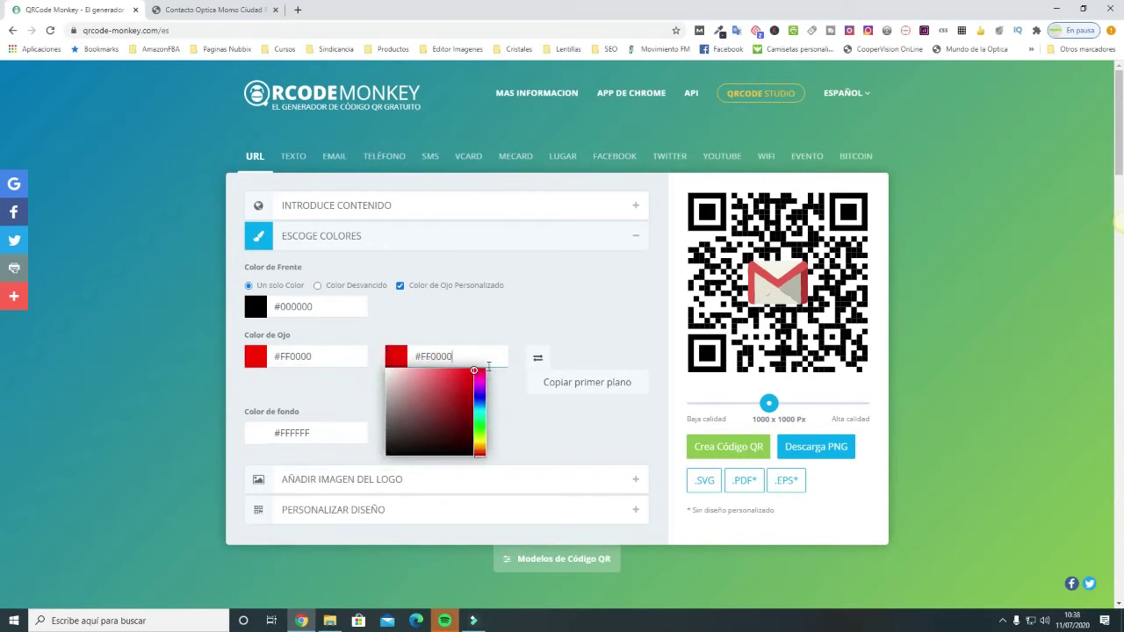
left_click(708, 445)
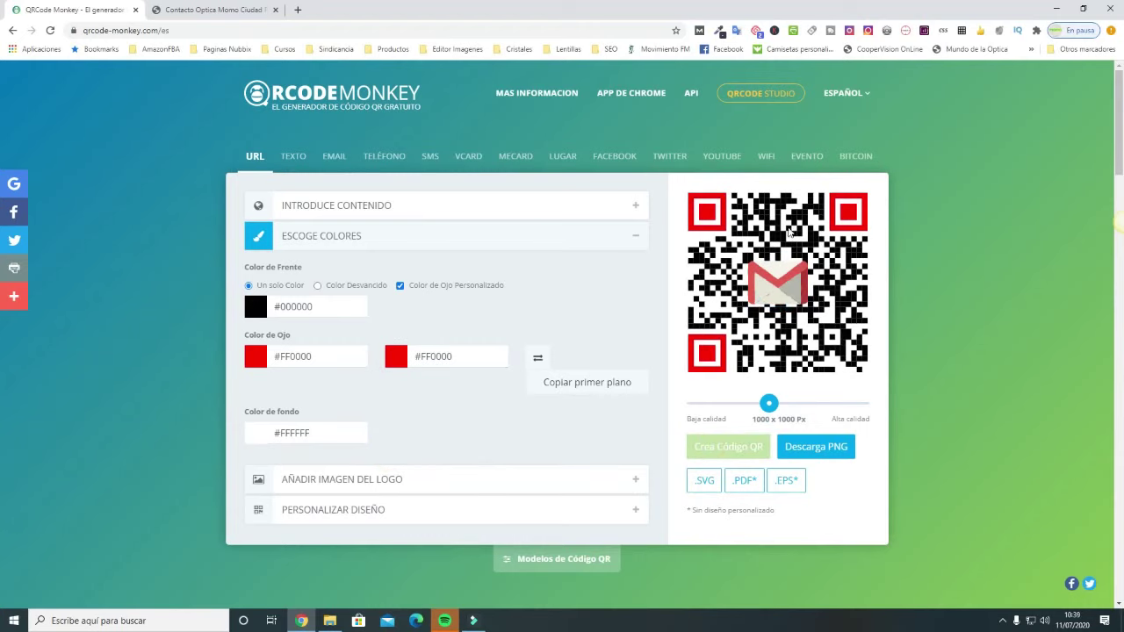
Set the QR code's body shape to the small separate round dots and regenerate the code.
scroll(540, 418, "down", 2)
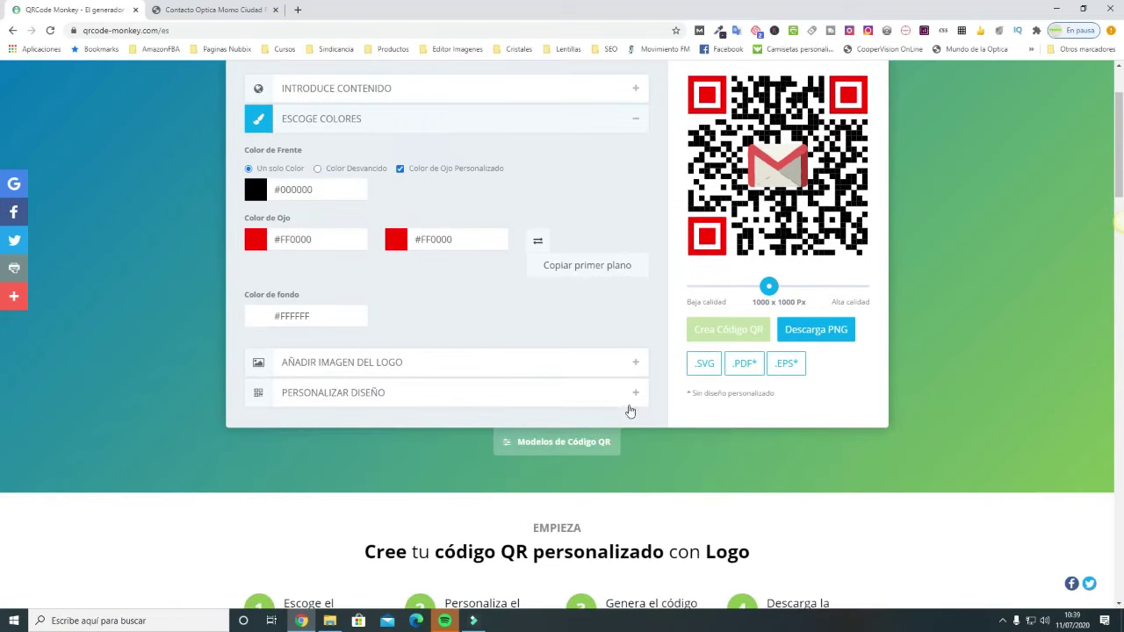
left_click(633, 393)
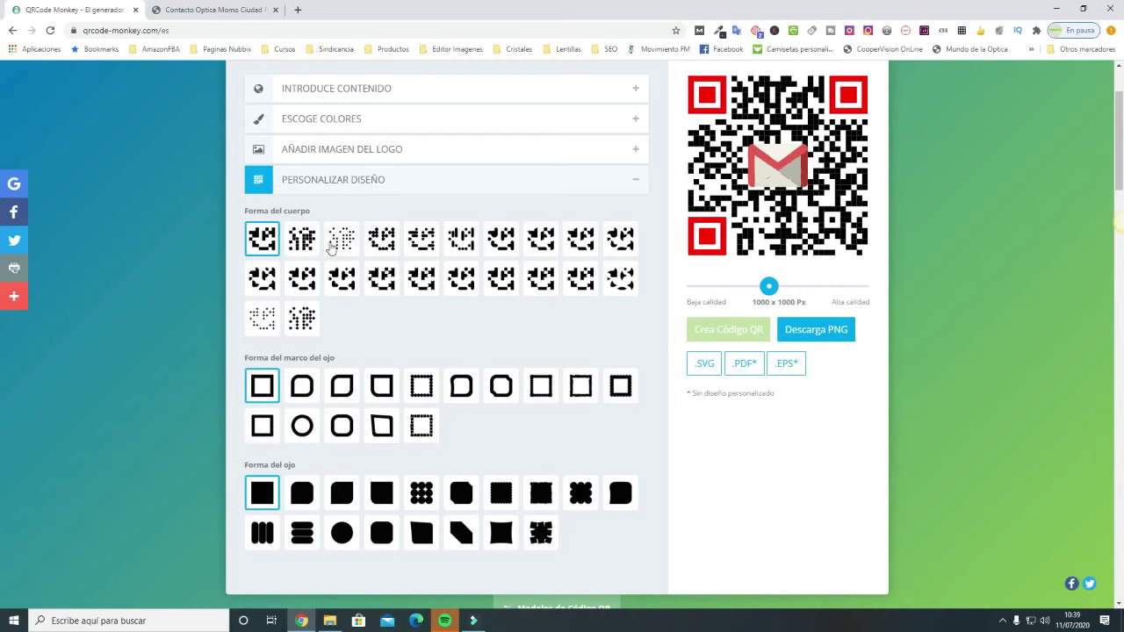
left_click(342, 238)
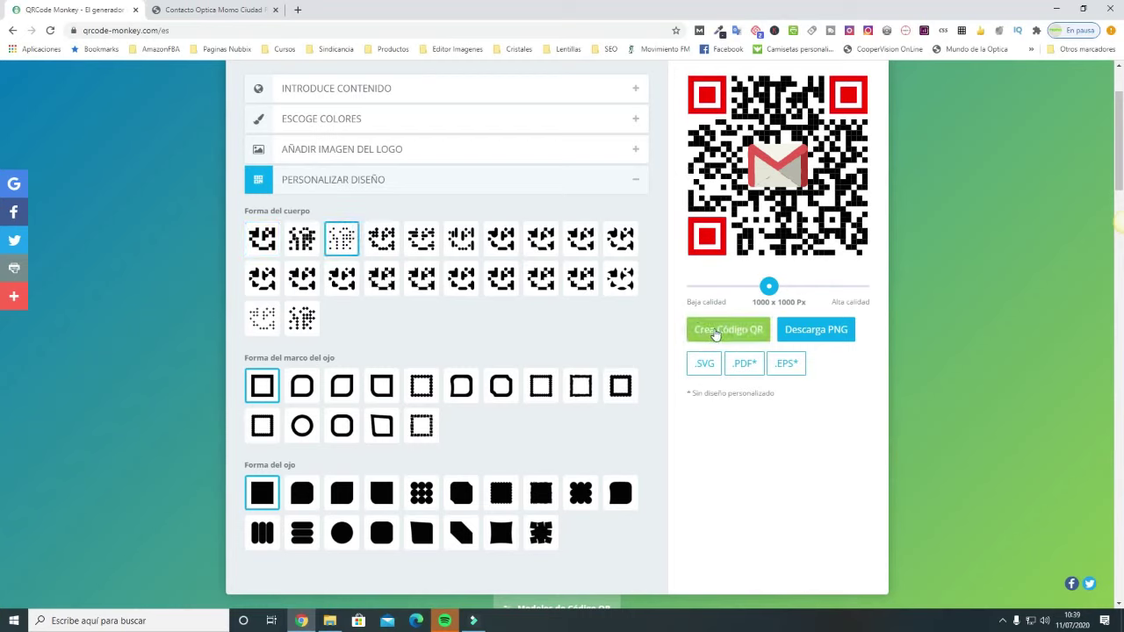
left_click(714, 329)
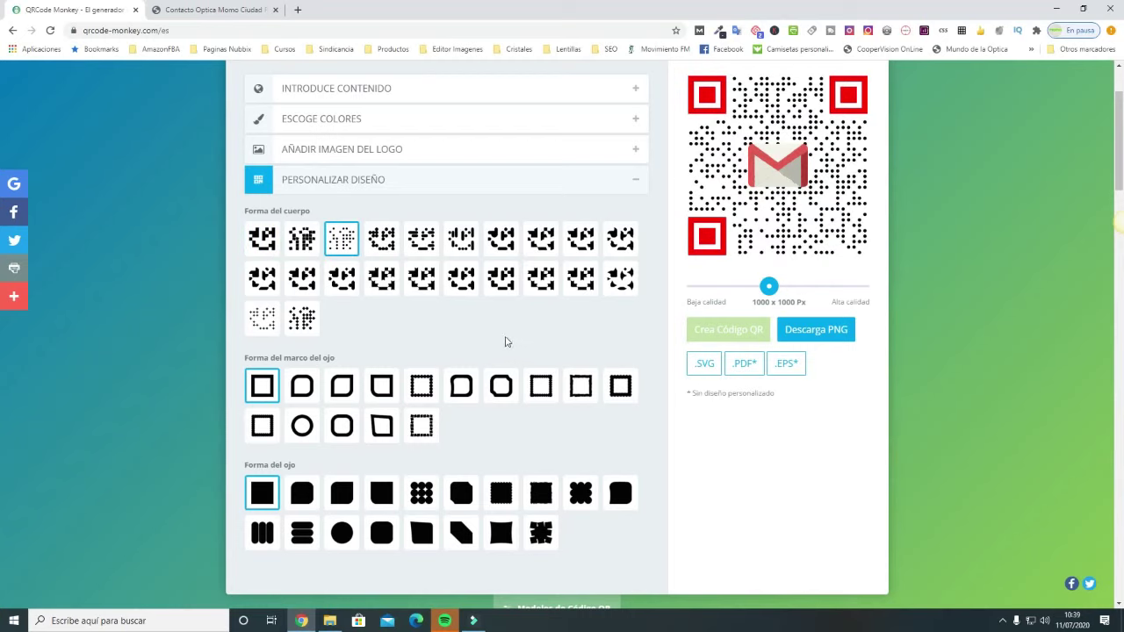
Try a connected-block body shape, replace it with the small four-pointed stars, and regenerate the QR code after each choice.
left_click(540, 277)
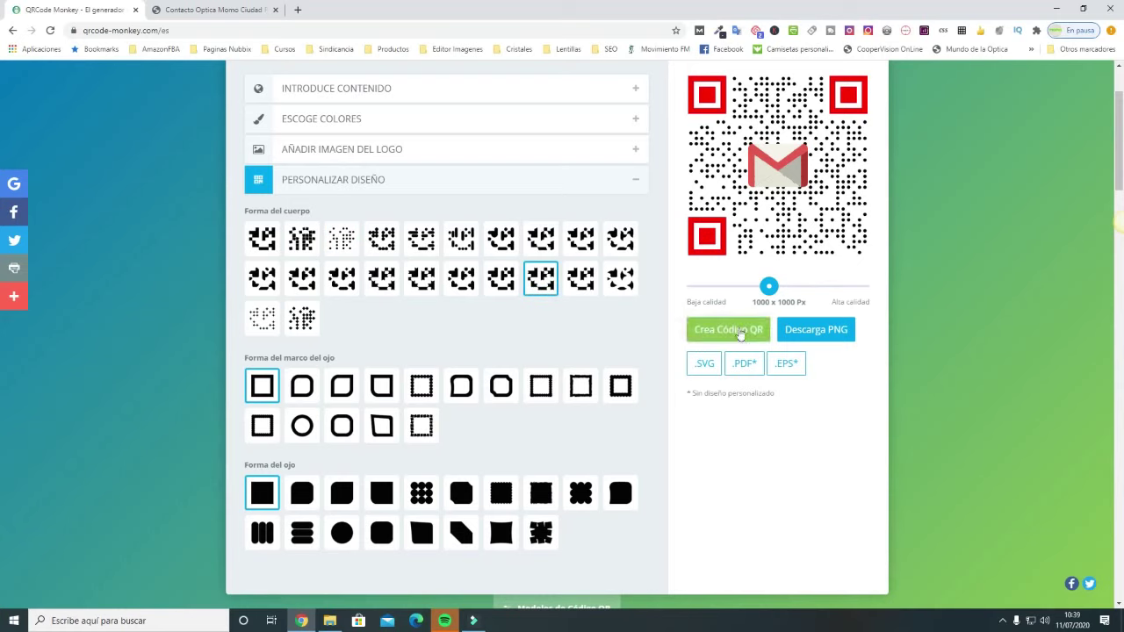
left_click(728, 329)
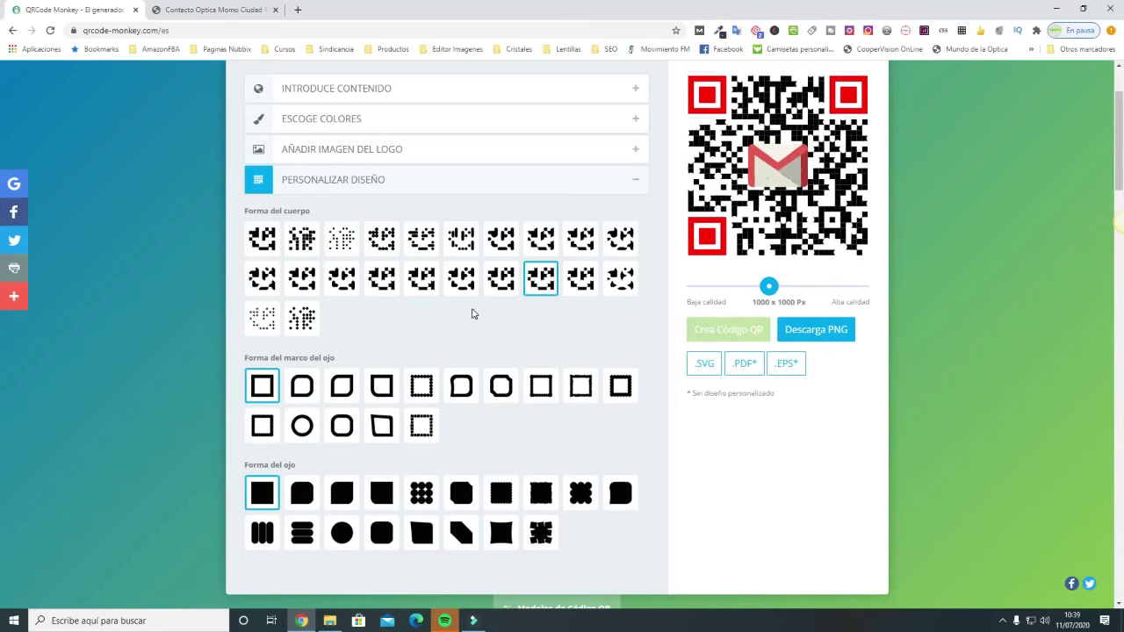
left_click(262, 318)
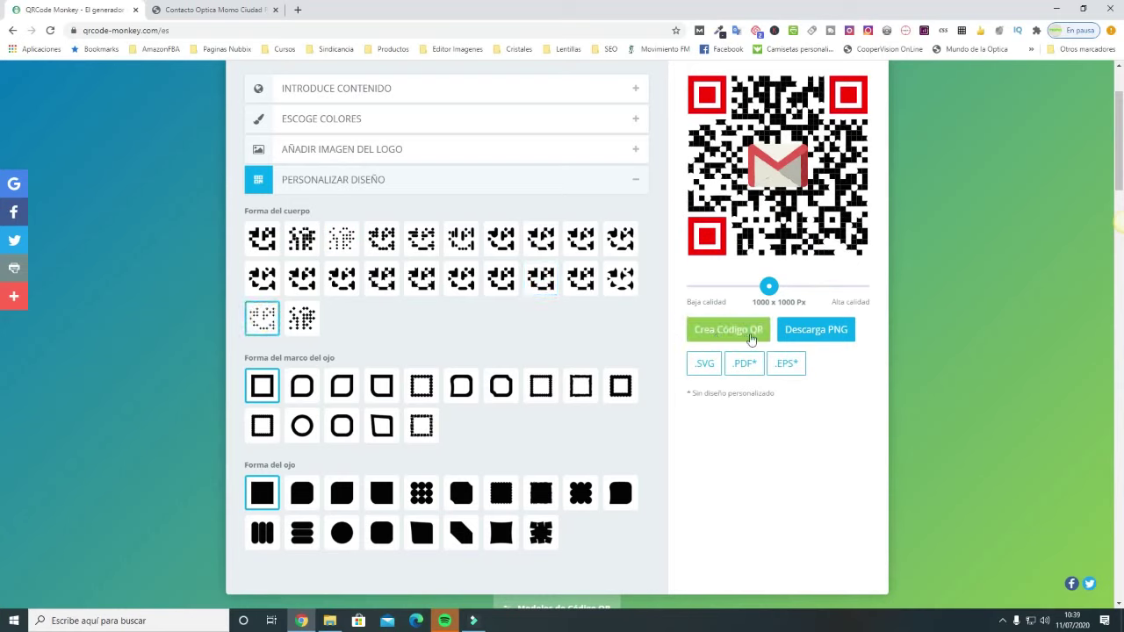
left_click(748, 335)
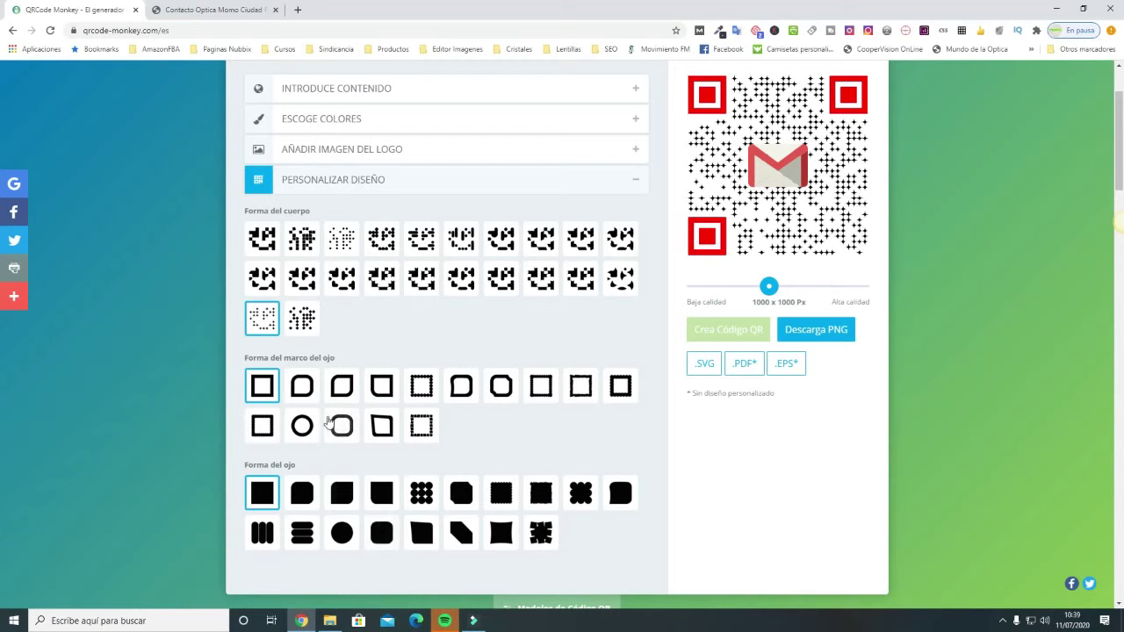
Set the eye frame shape to the rounded square with one sharp corner and regenerate the QR code.
left_click(301, 388)
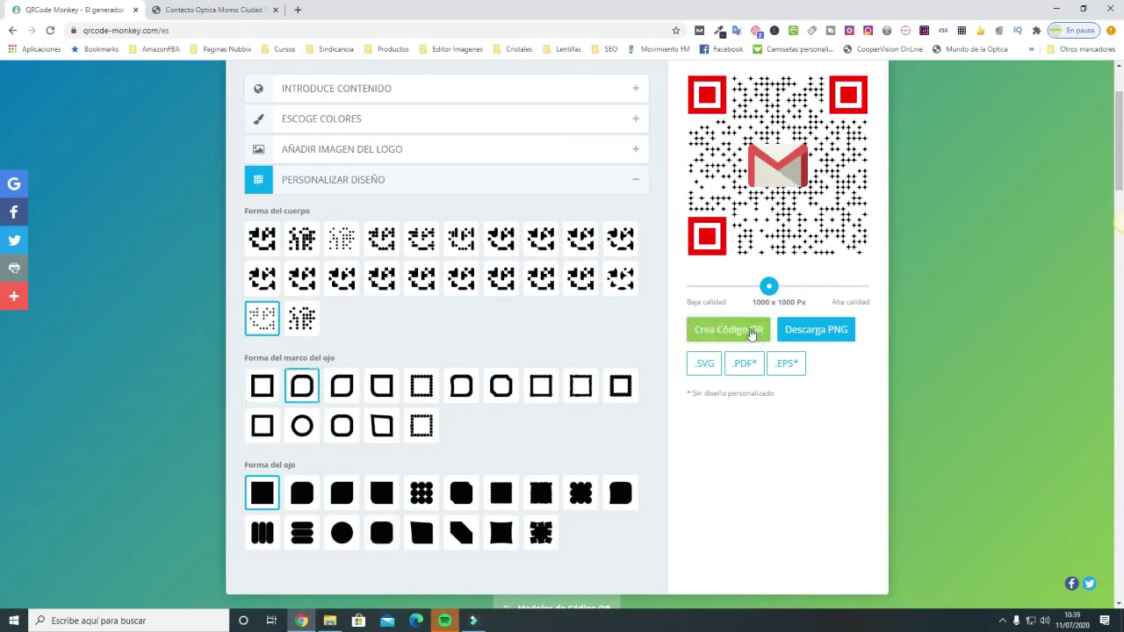
left_click(746, 330)
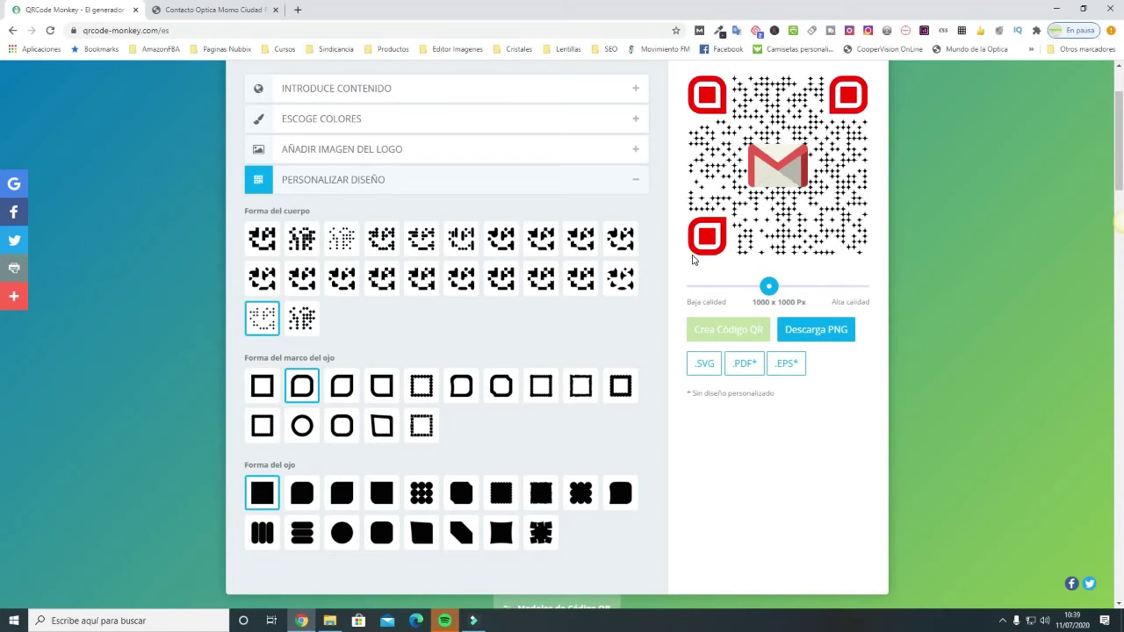
Change the eye frame colour to green #87B854 and regenerate the QR code.
scroll(657, 297, "up", 2)
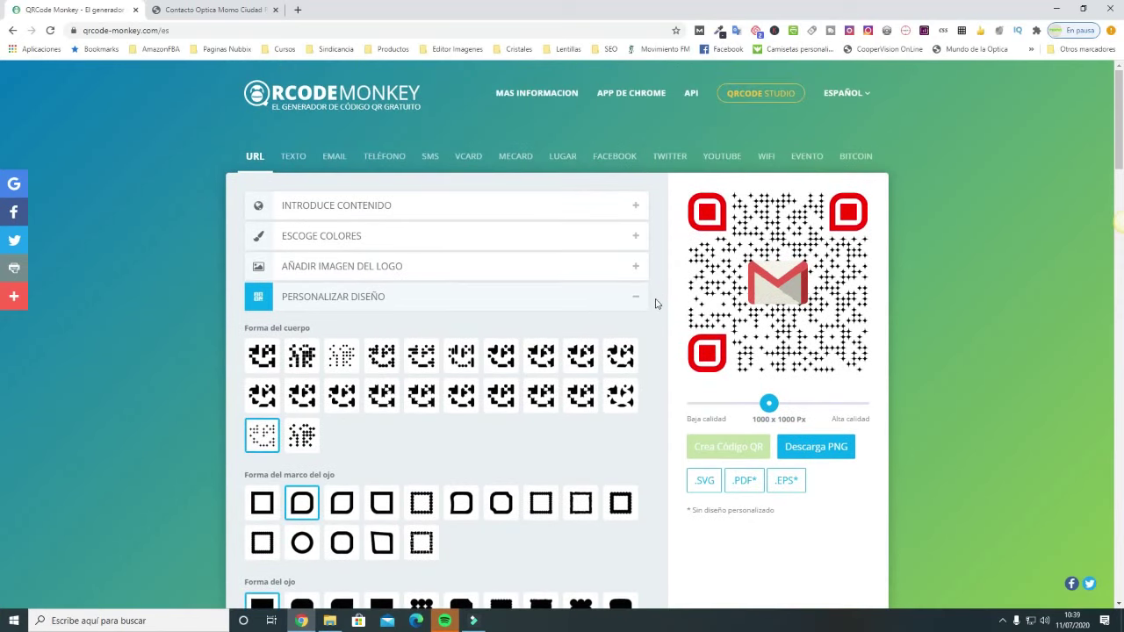
left_click(632, 234)
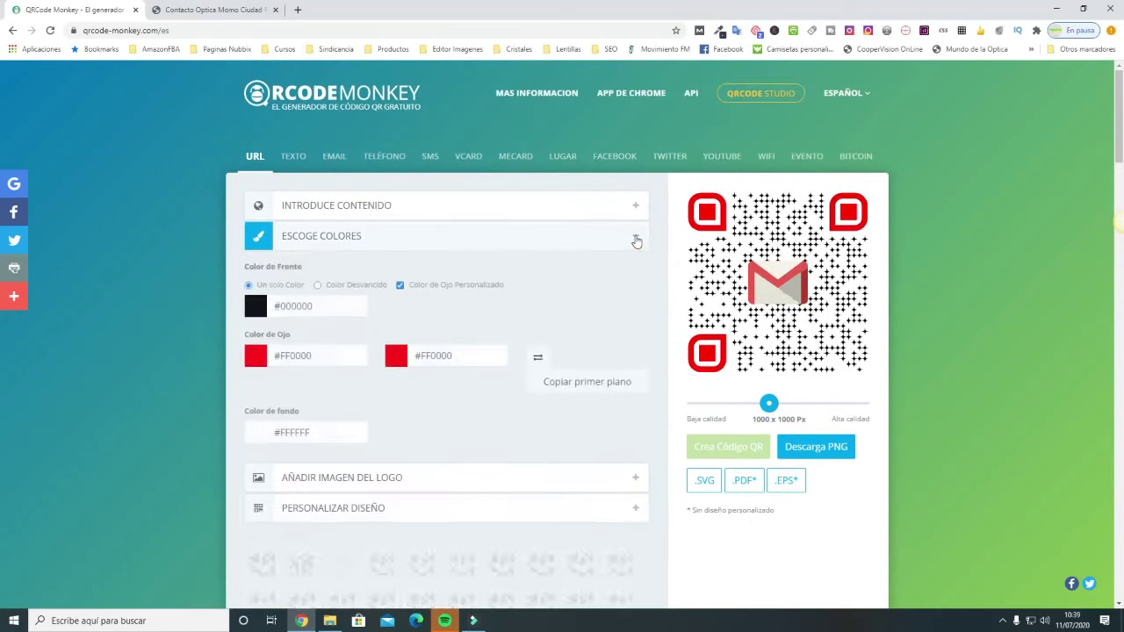
left_click(255, 357)
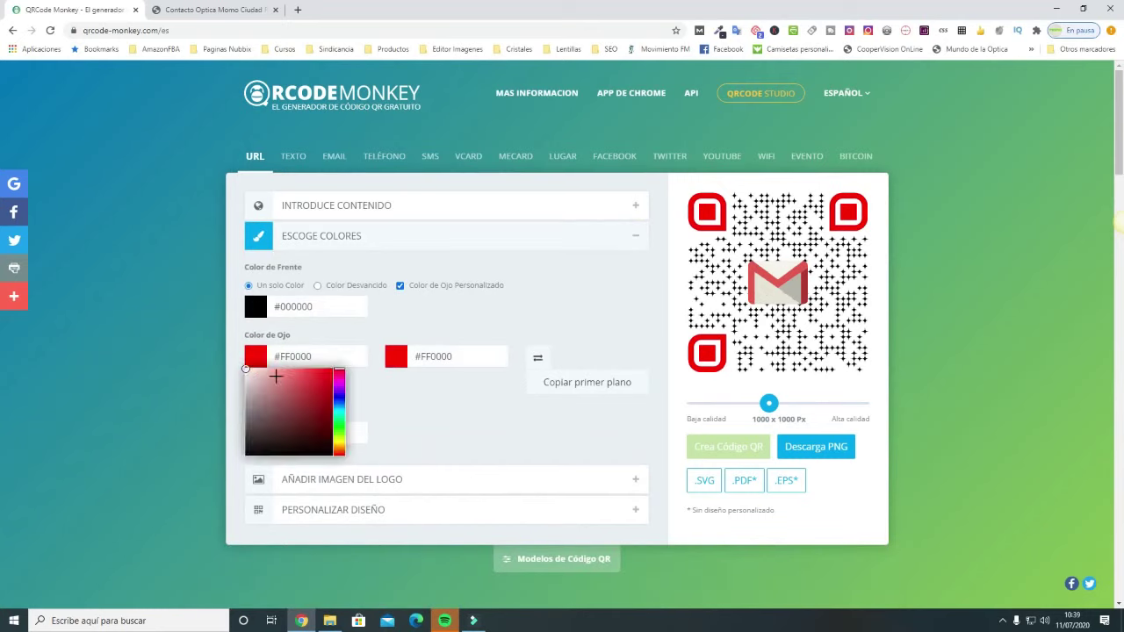
left_click(339, 435)
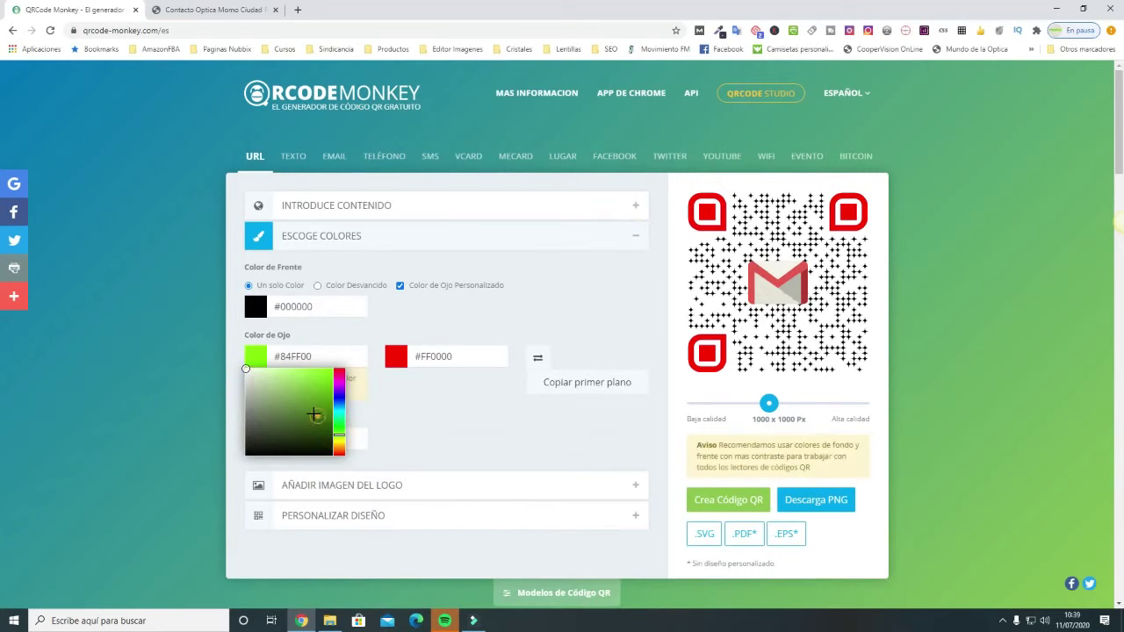
left_click(290, 394)
left_click(293, 393)
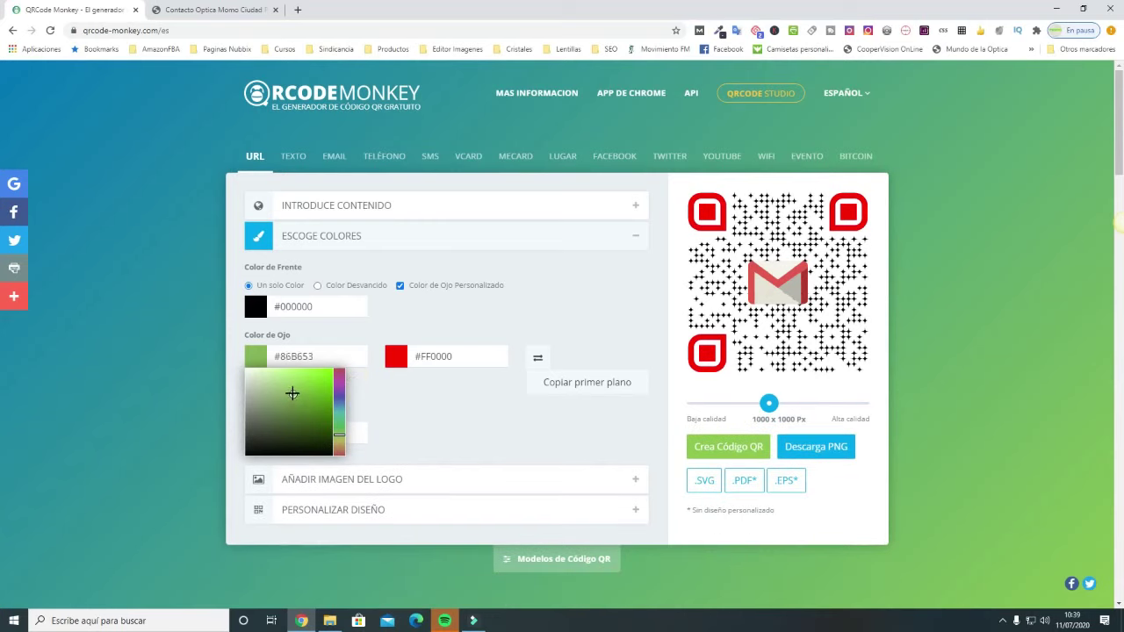
left_click(701, 452)
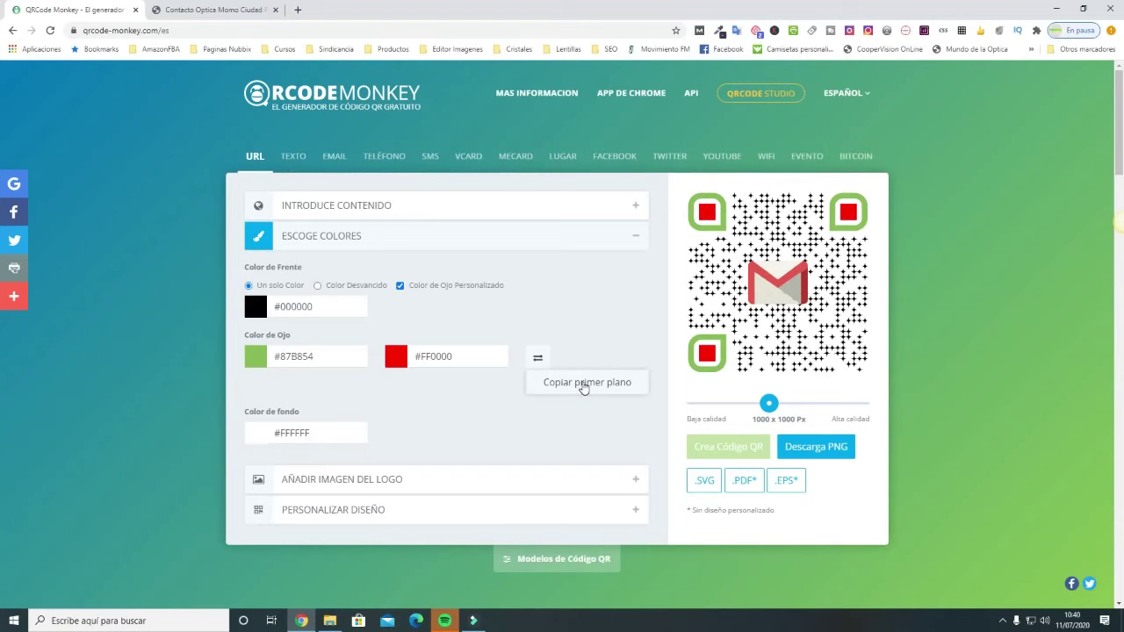
Set the inner eye shape to the solid circle and regenerate the QR code.
left_click(619, 511)
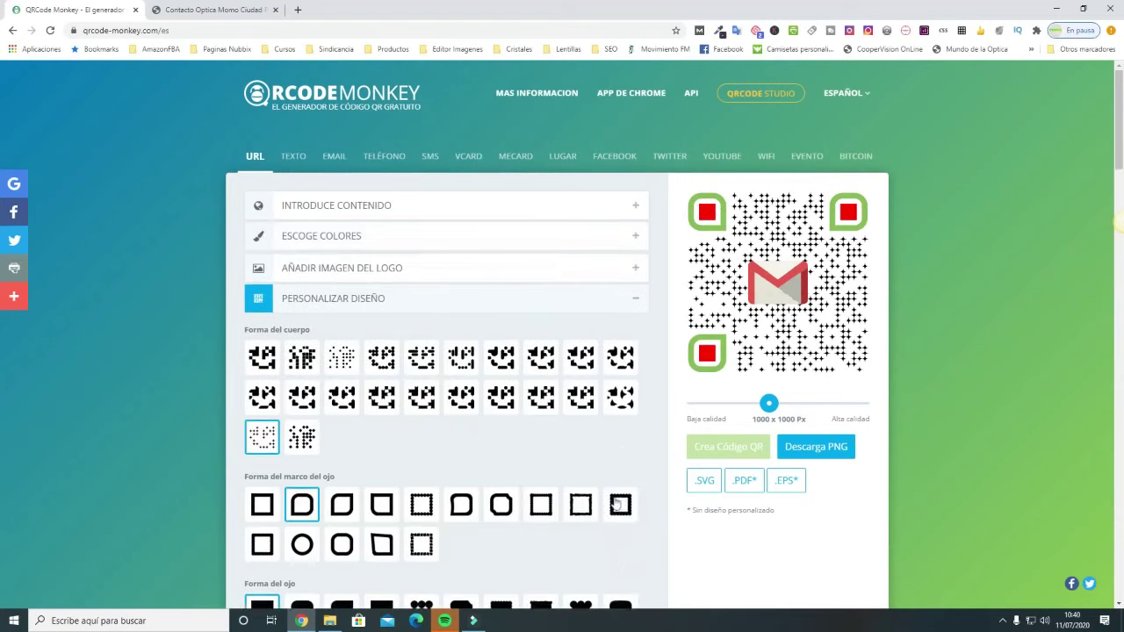
scroll(617, 500, "down", 1)
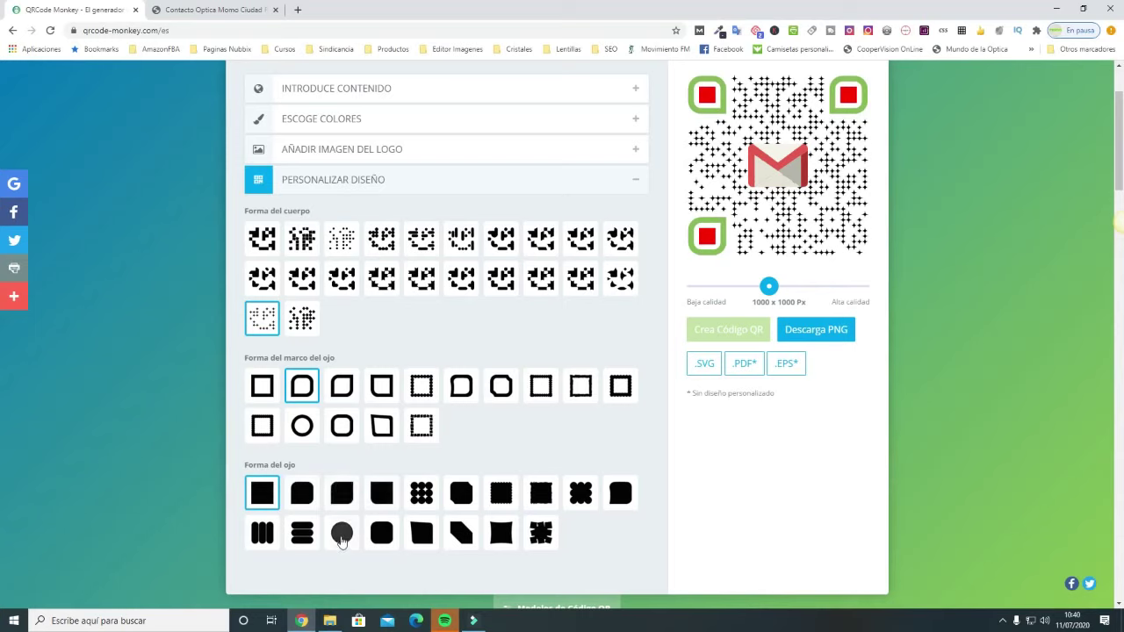
left_click(341, 538)
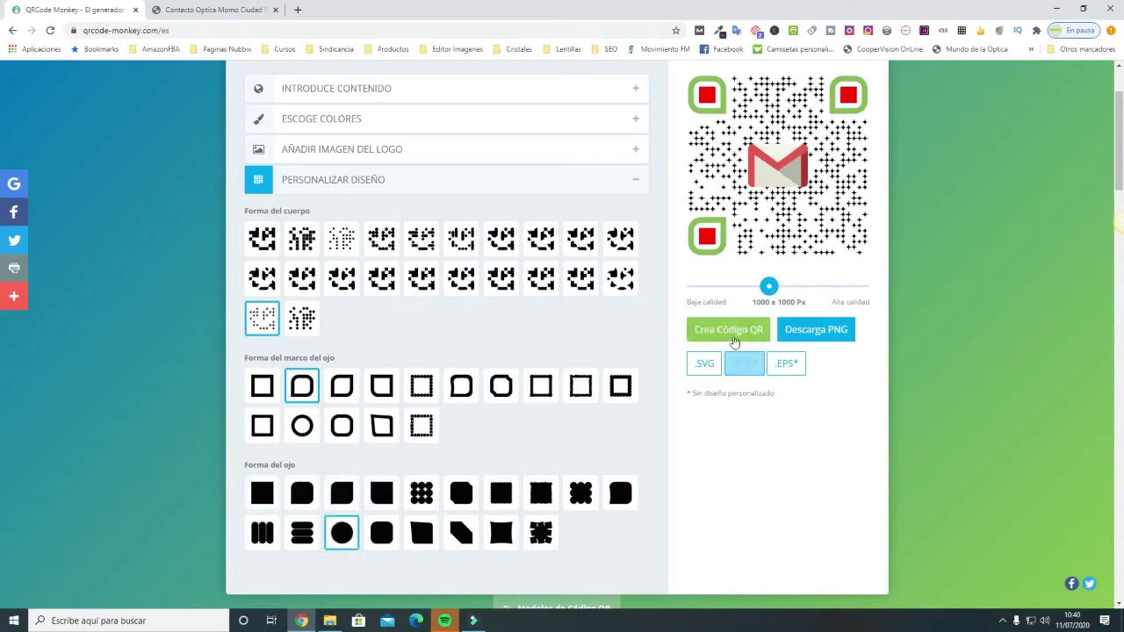
left_click(725, 332)
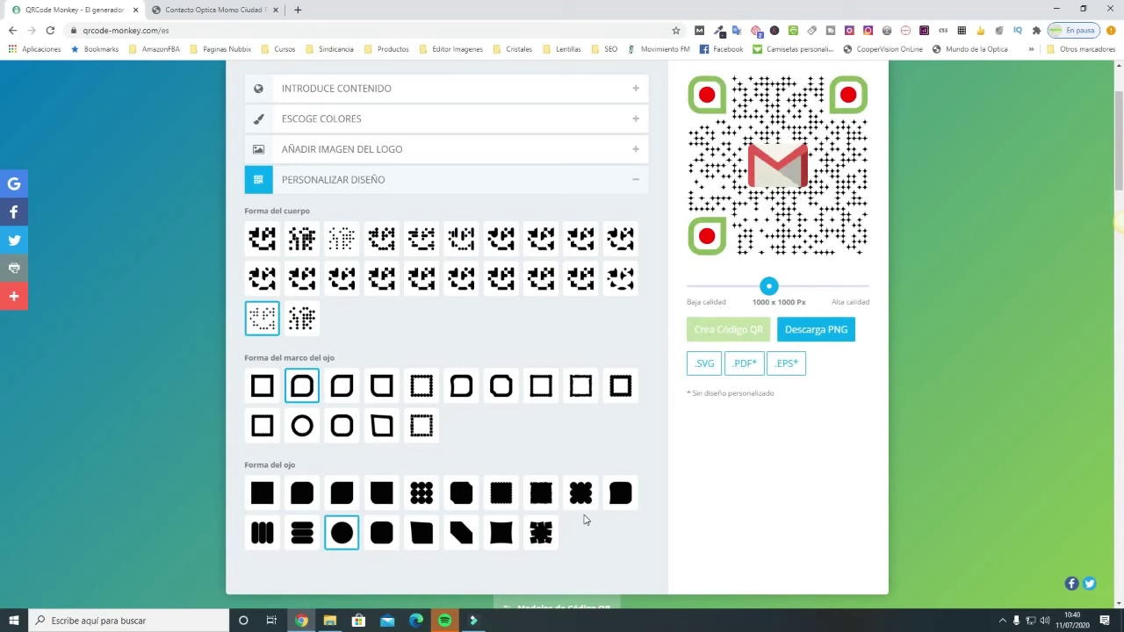
Collapse the design options, set the image quality to 1050 x 1050 px and download the QR code as PNG.
scroll(584, 520, "up", 2)
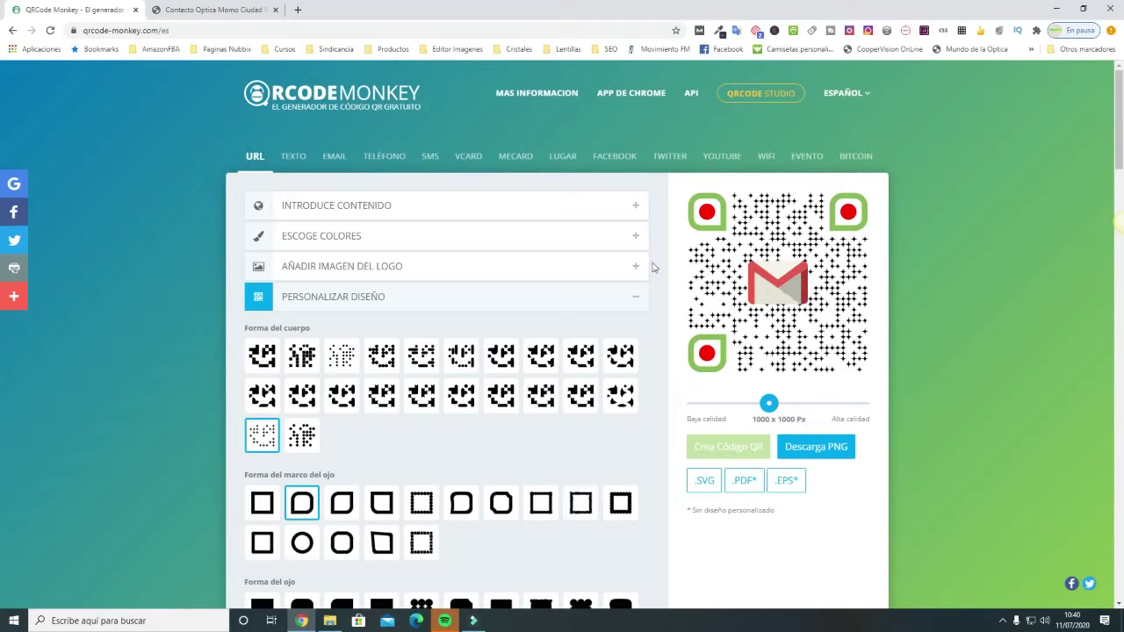
left_click(634, 297)
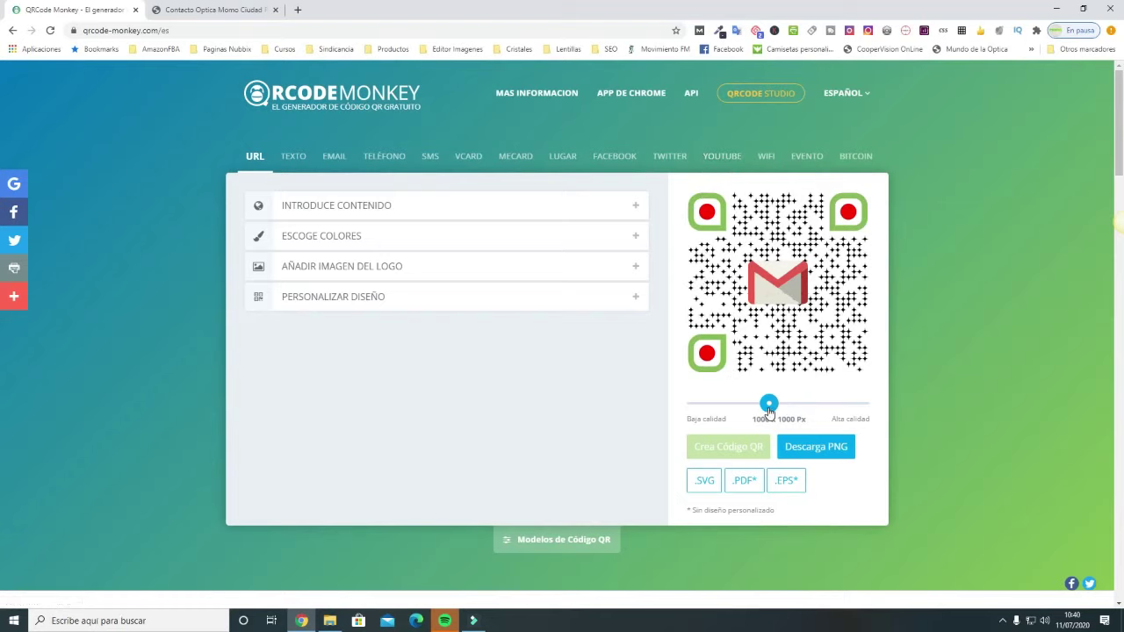
mouse_move(768, 408)
left_mouse_down()
mouse_move(715, 410)
mouse_move(871, 405)
mouse_move(772, 409)
left_mouse_up()
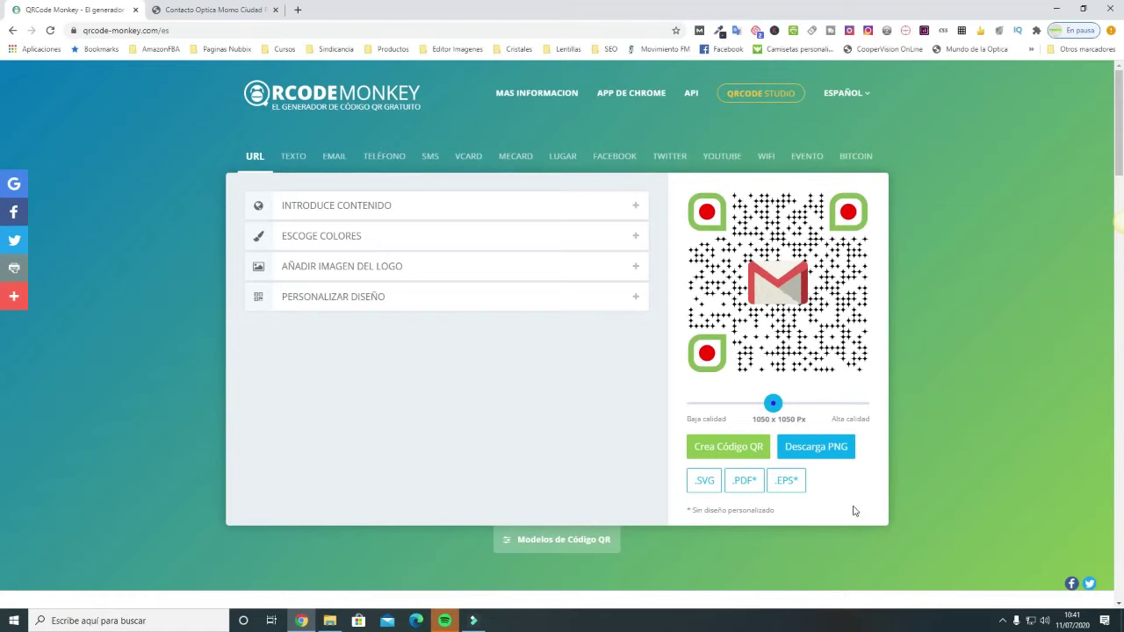
left_click(834, 450)
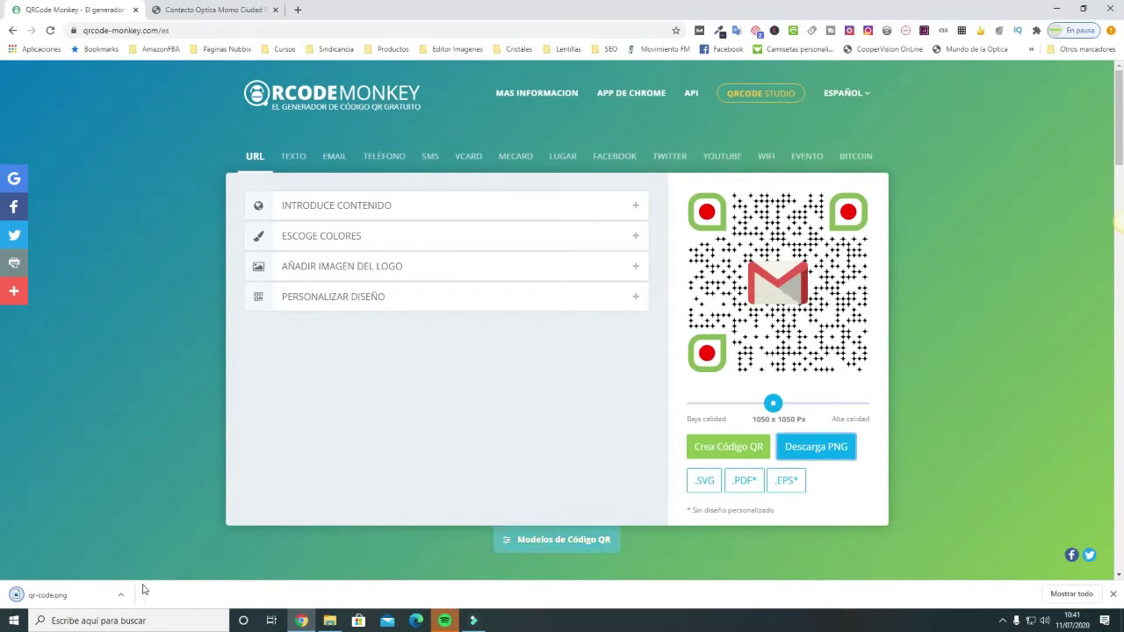
Open the downloaded qr-code.png in the photo viewer to check it, and return to the QR code generator.
left_click(76, 602)
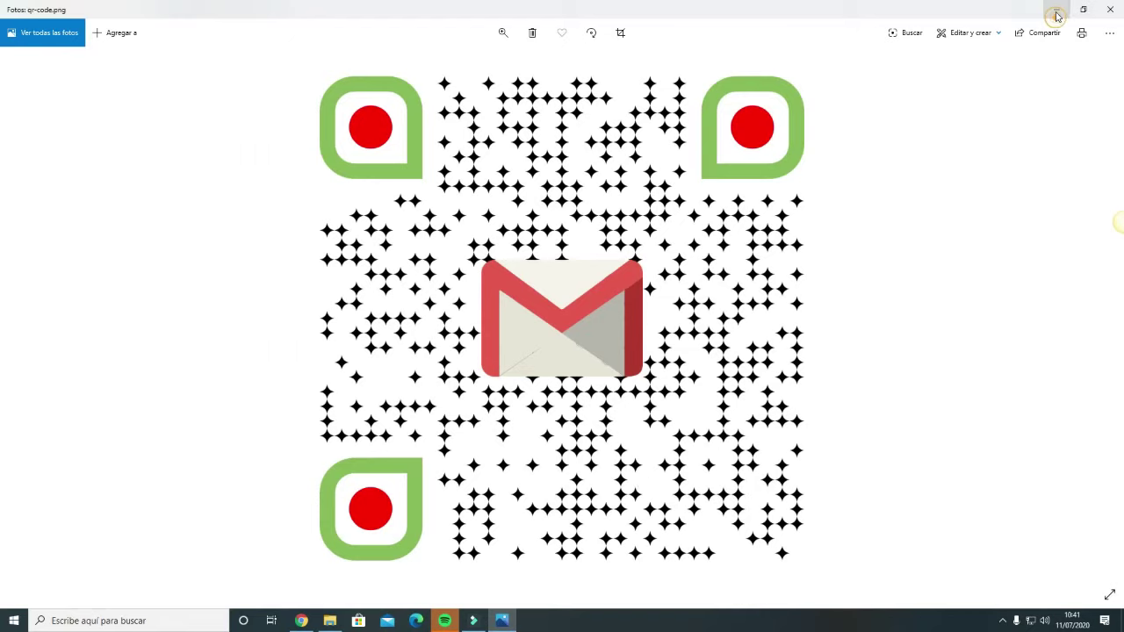
left_click(1057, 14)
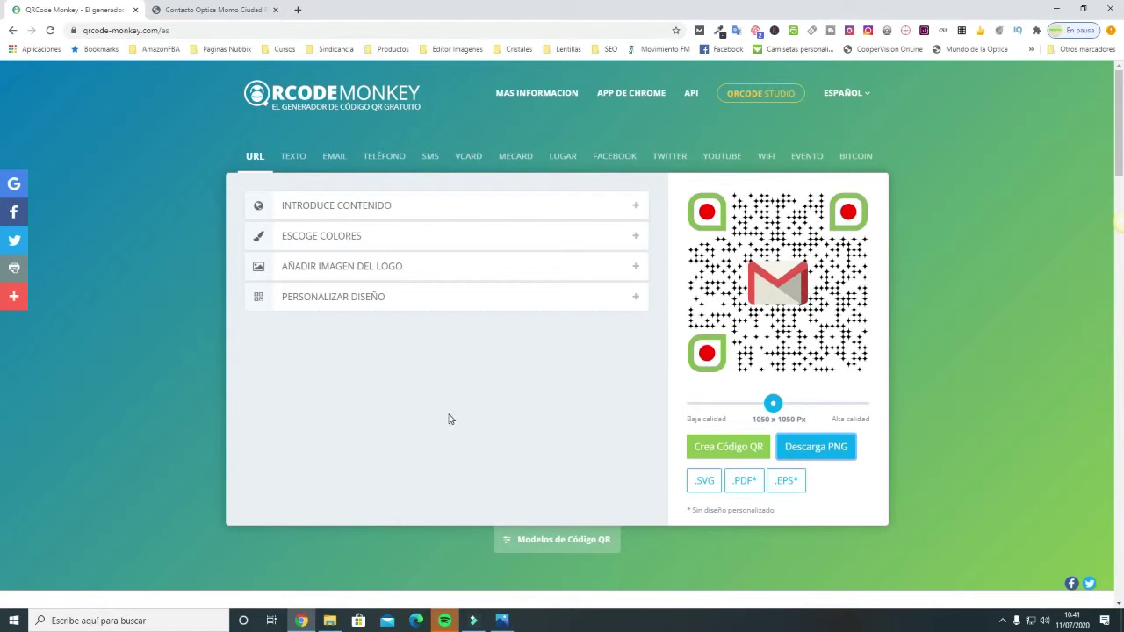
Switch the QR code's content type to YouTube and open the YouTube site in a new browser tab.
left_click(720, 158)
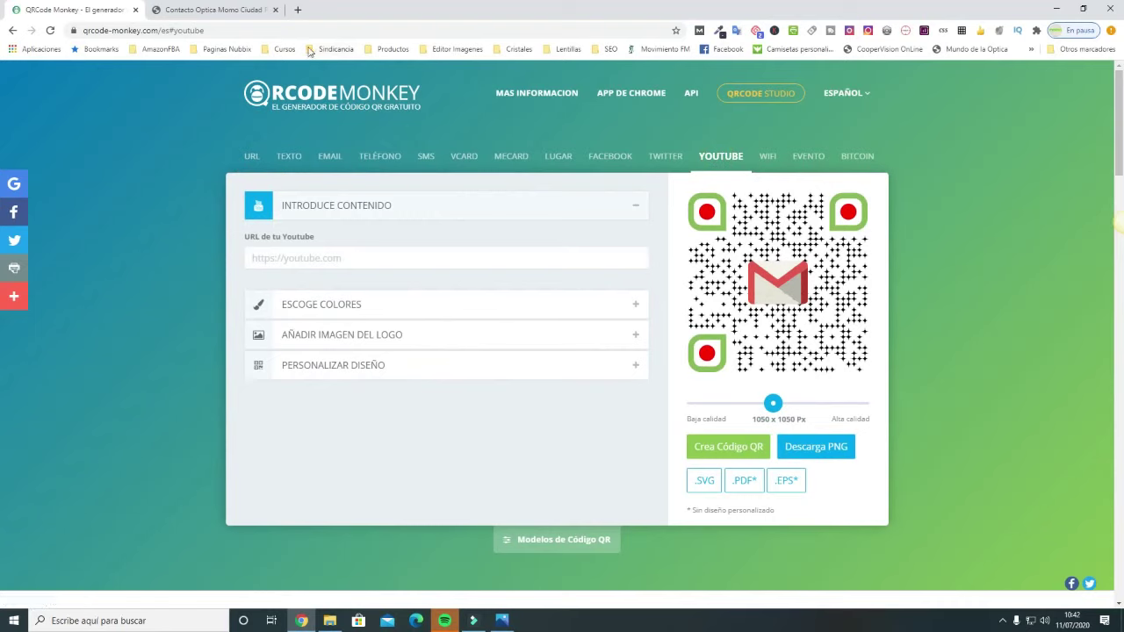
left_click(298, 10)
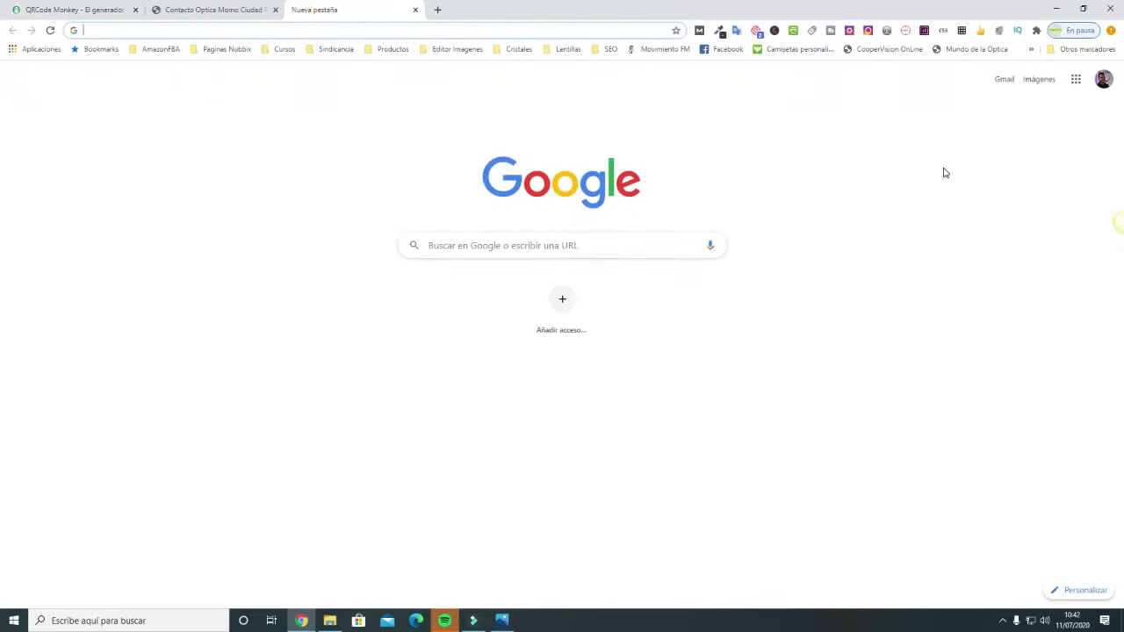
left_click(1074, 79)
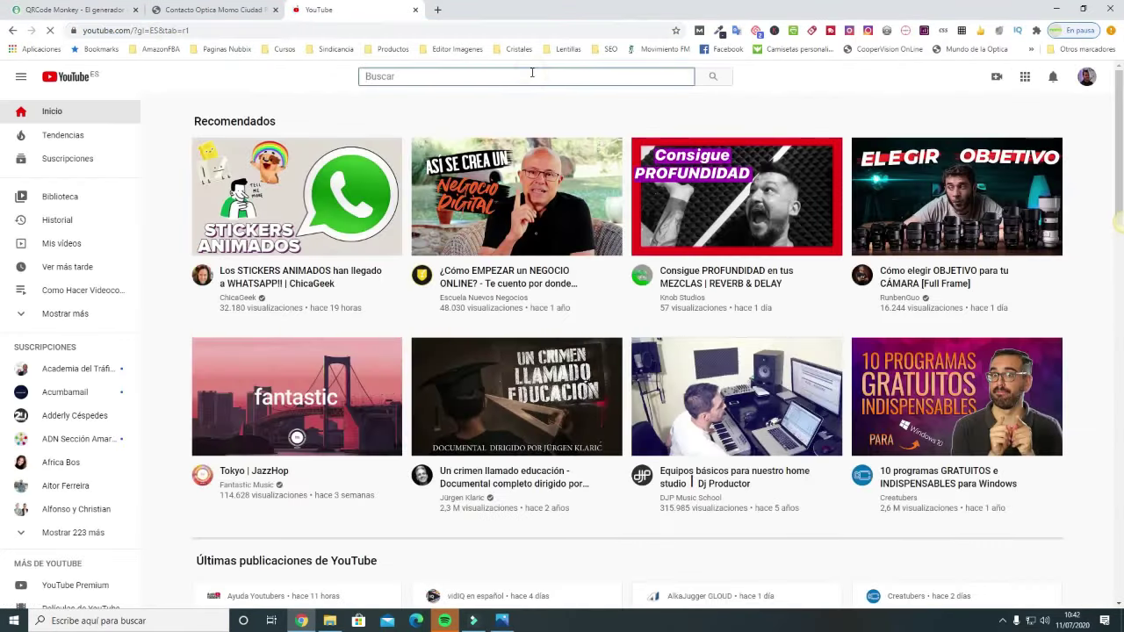
Search YouTube for the creator's name, open the video "Descargar [JITISI MEET] Para Móvil | VIDEOLLAMADAS" and pause it.
type("fernando muro")
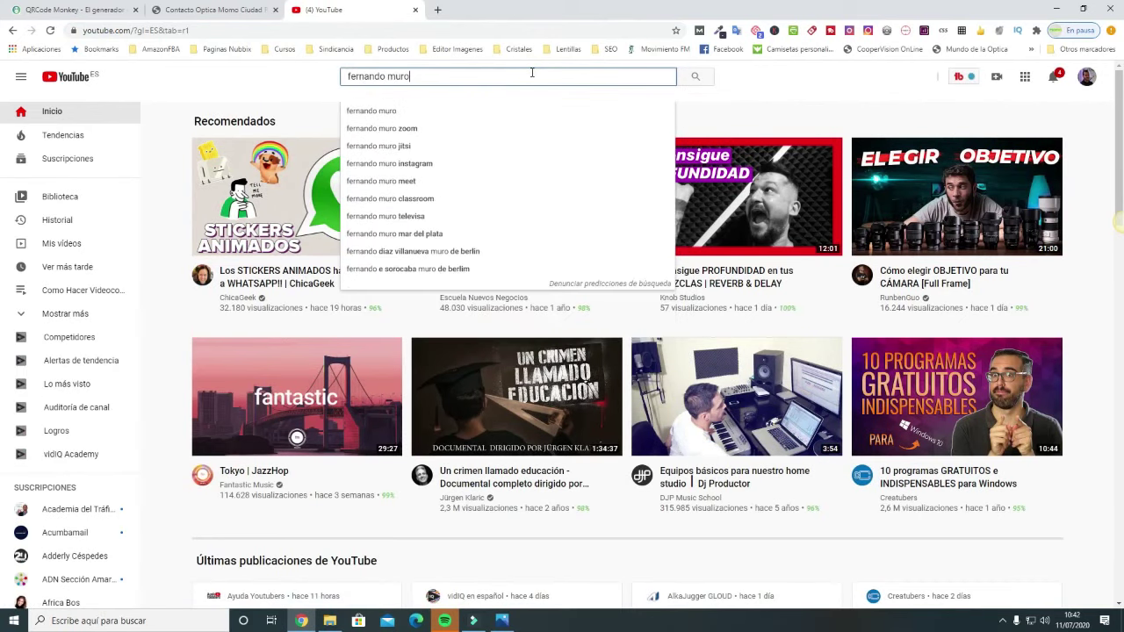
key("Return")
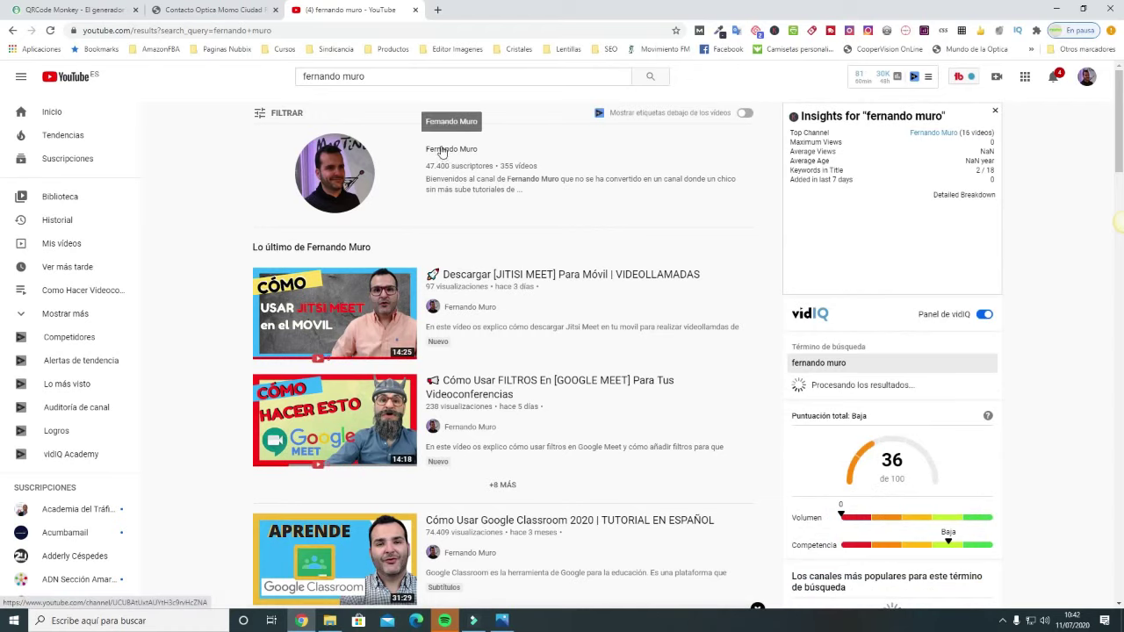
mouse_move(380, 336)
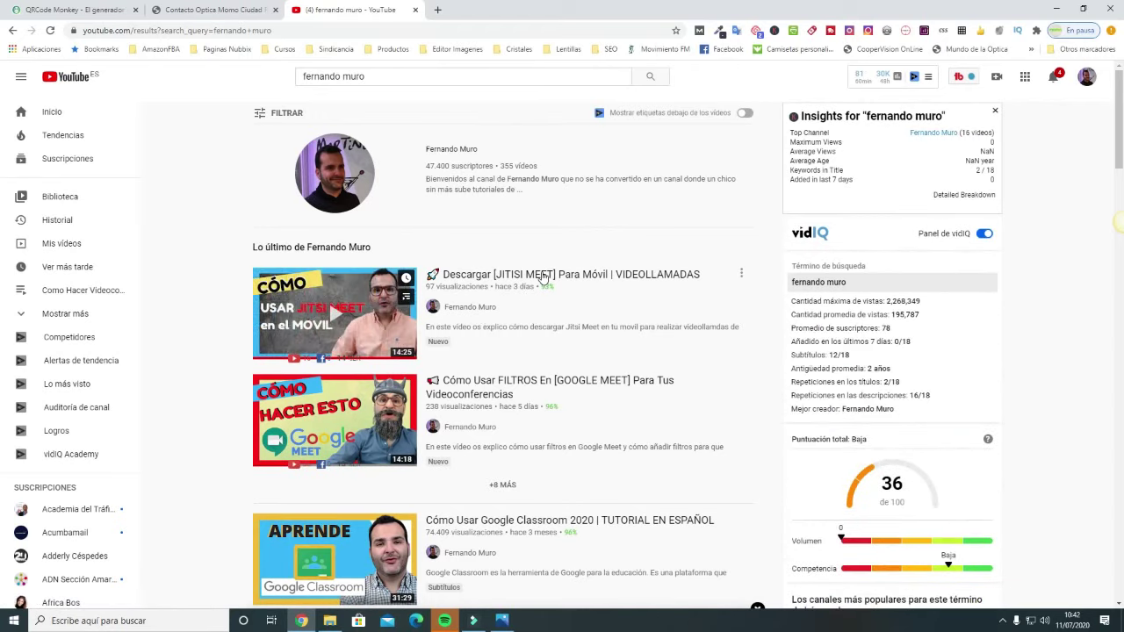
left_click(541, 273)
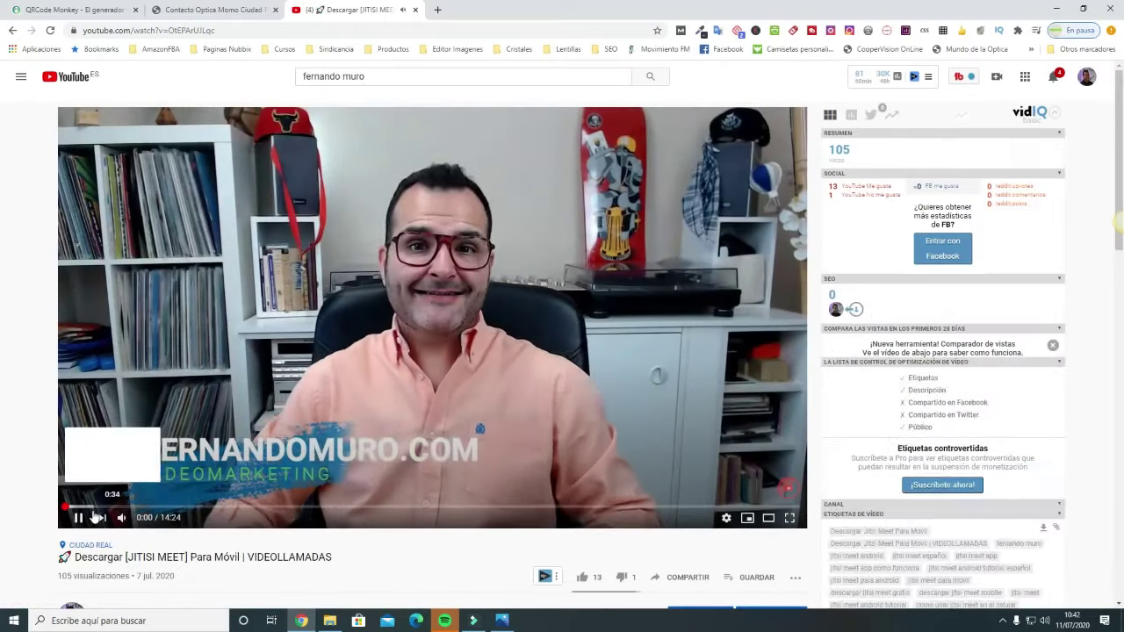
key("space")
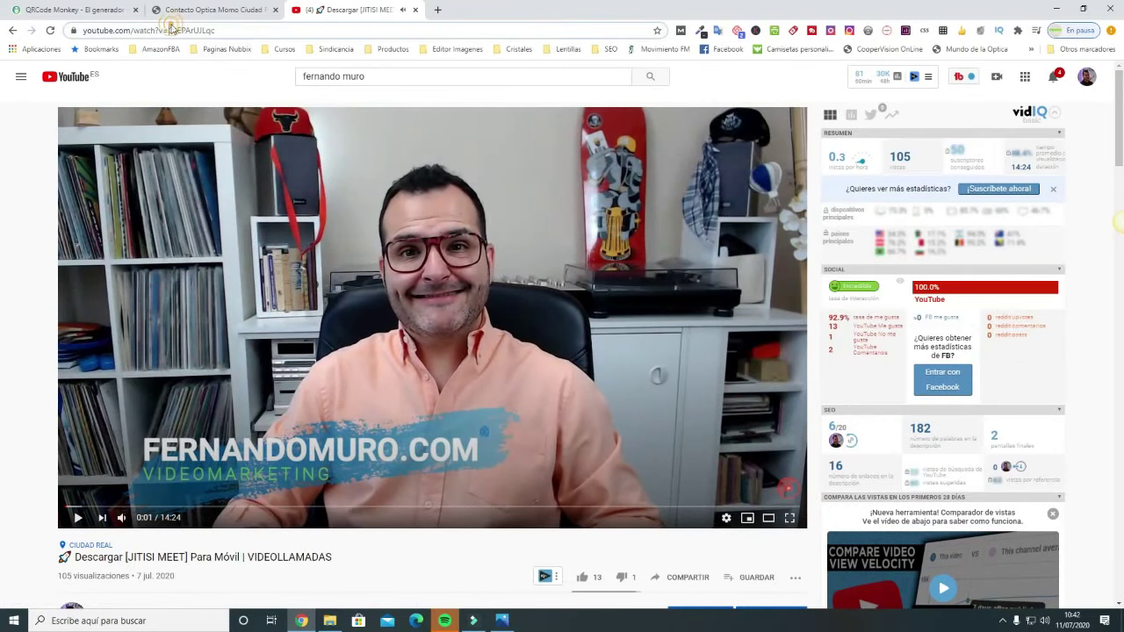
left_click(198, 30)
left_click(194, 12)
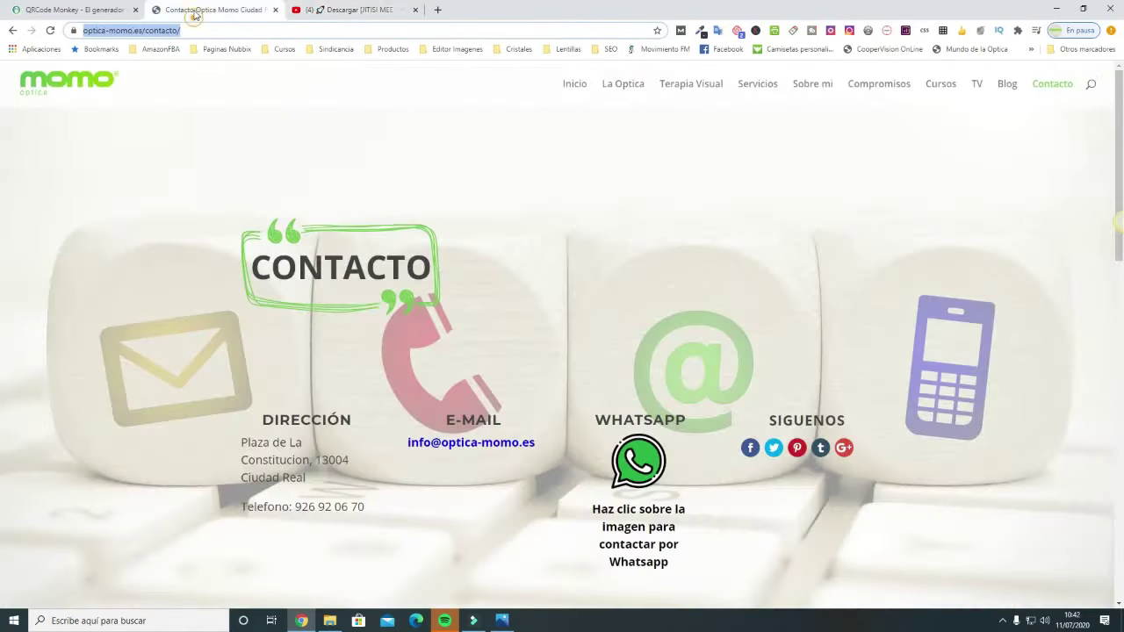
left_click(53, 10)
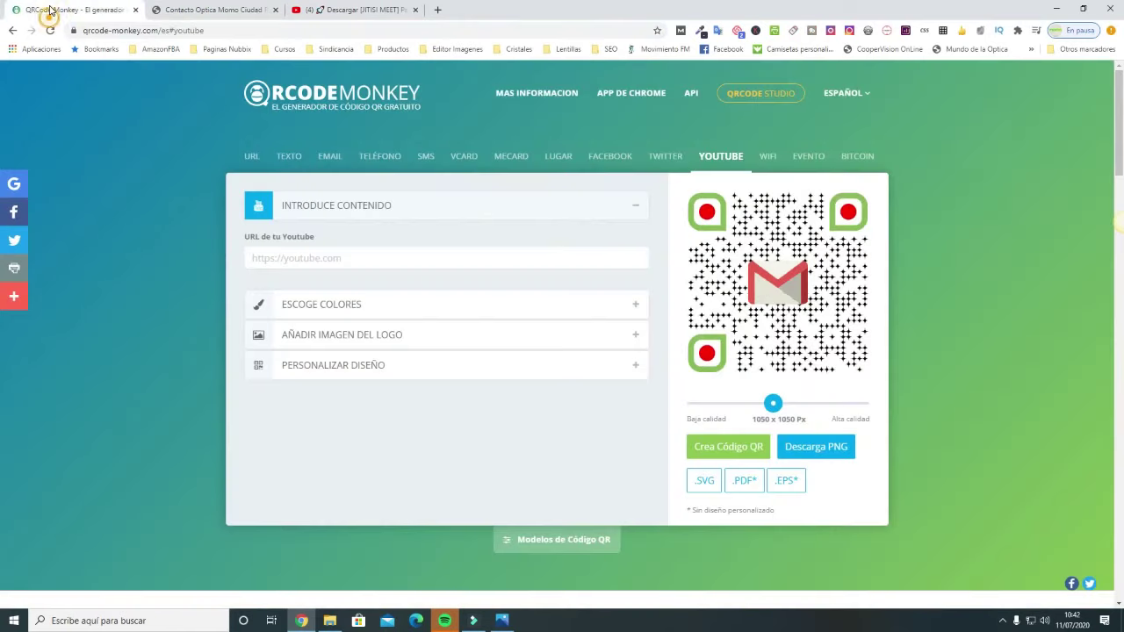
left_click(383, 257)
type("https://www.youtube.com/watch?v=OtEPArUJLqc")
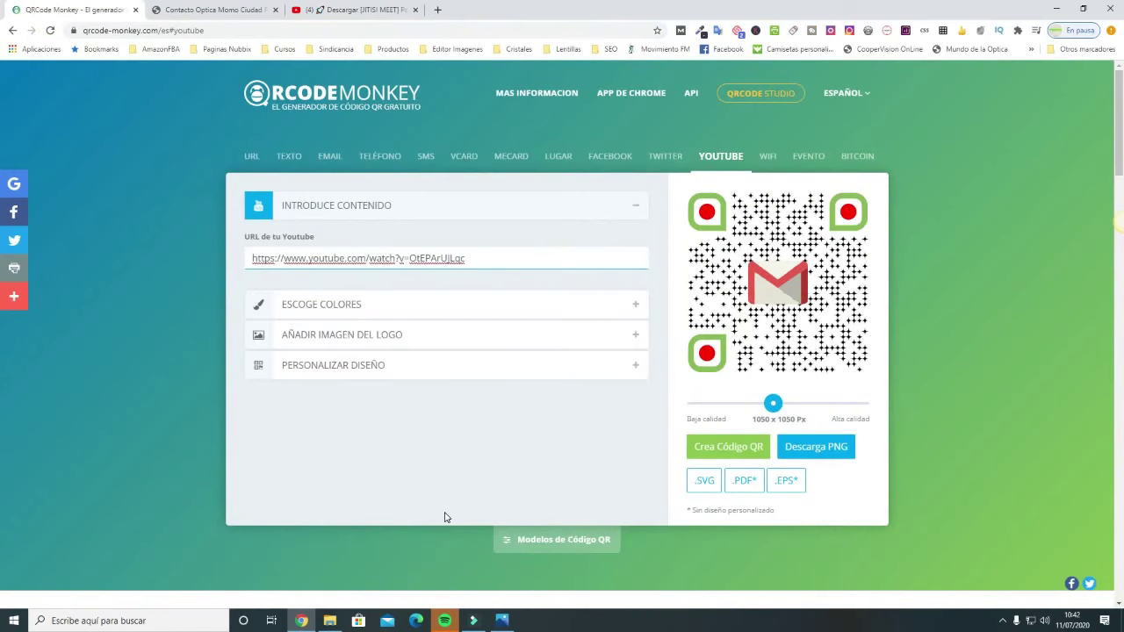